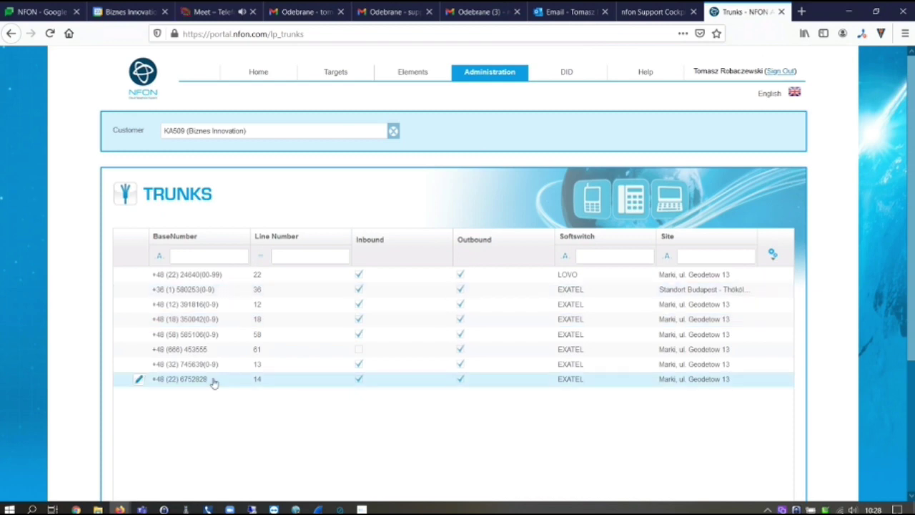
Open the DID page and scroll to the table of numbers, destinations and display names
left_click(569, 71)
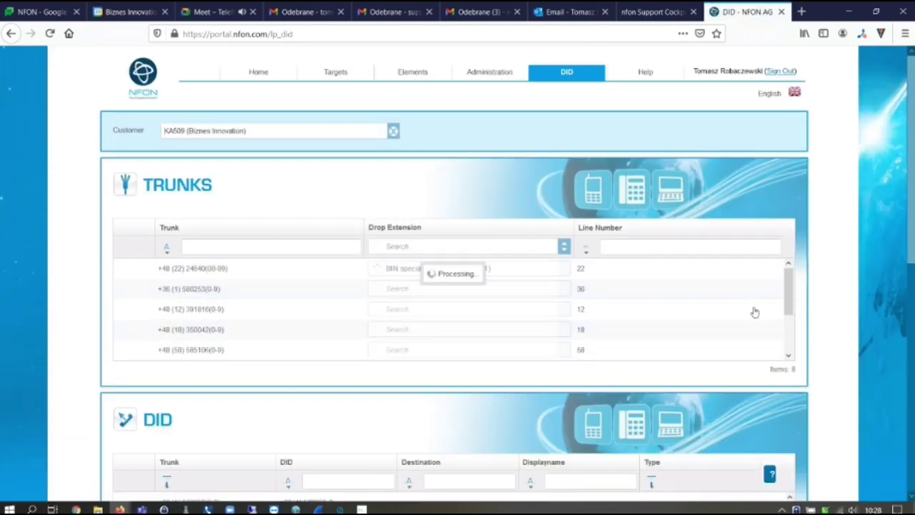
scroll(789, 301, "down", 2)
scroll(792, 294, "up", 2)
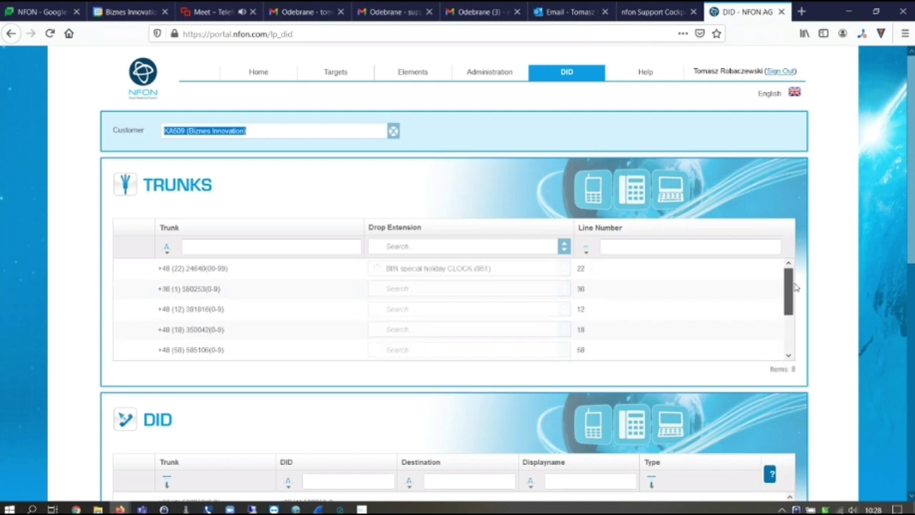
left_click(676, 131)
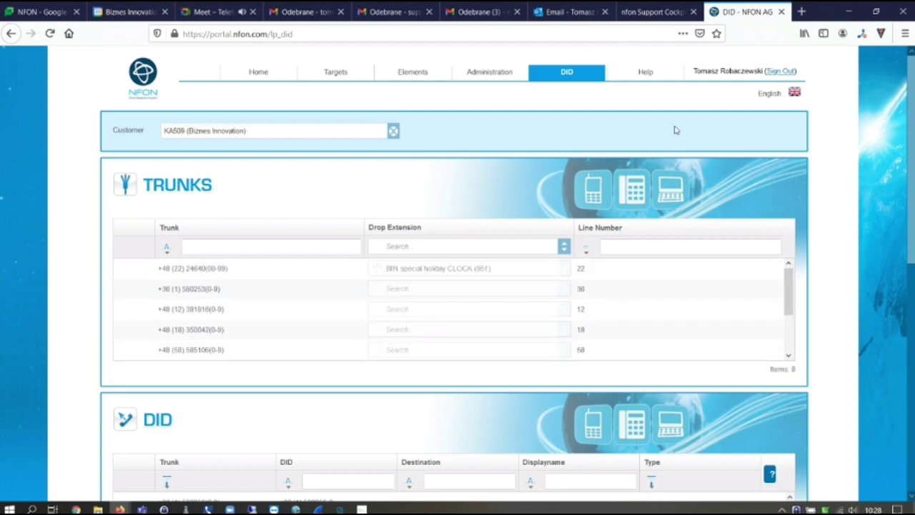
scroll(820, 272, "down", 5)
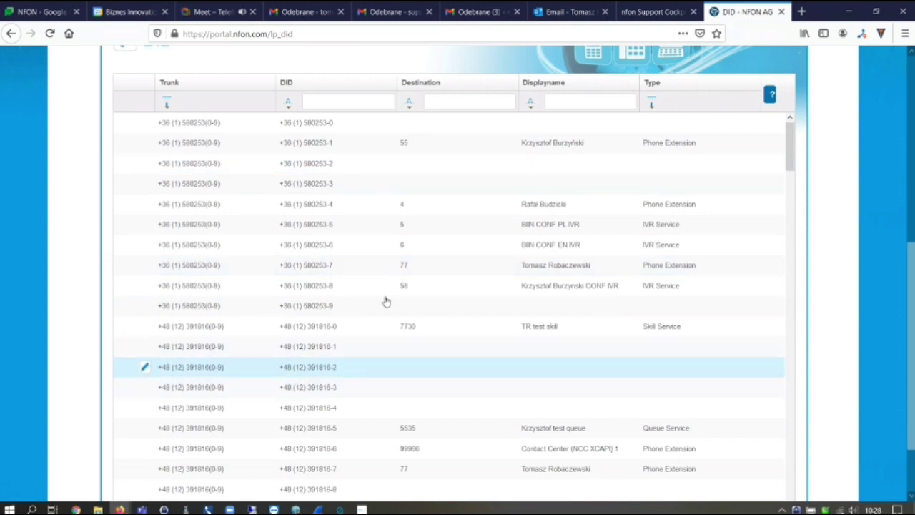
Filter the DID table by destination 77, then open and cancel one row's edit
left_click(440, 104)
type("77")
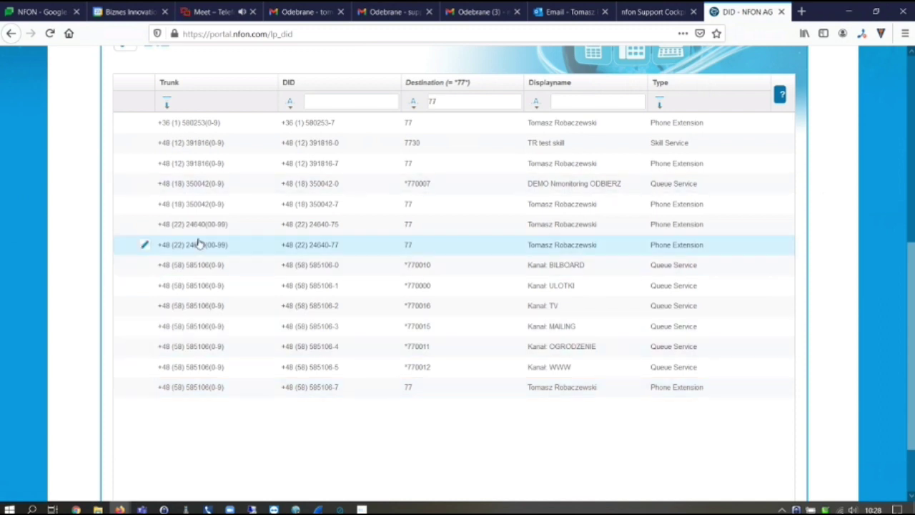
left_click(144, 226)
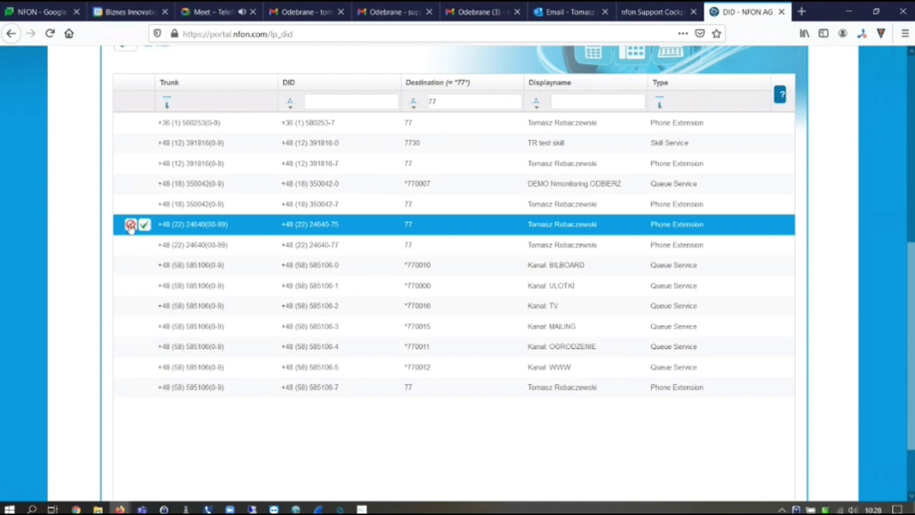
left_click(129, 226)
scroll(823, 242, "up", 5)
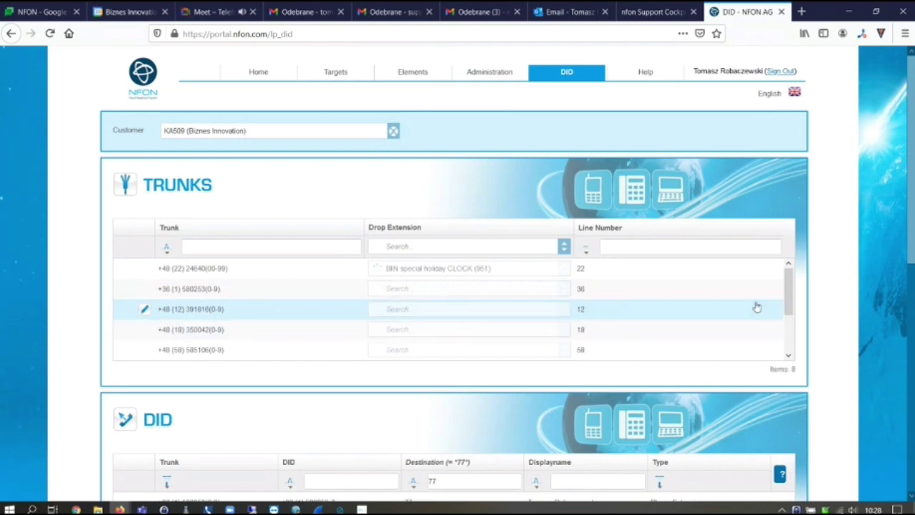
mouse_move(788, 299)
left_mouse_down()
mouse_move(789, 348)
mouse_move(792, 312)
left_mouse_up()
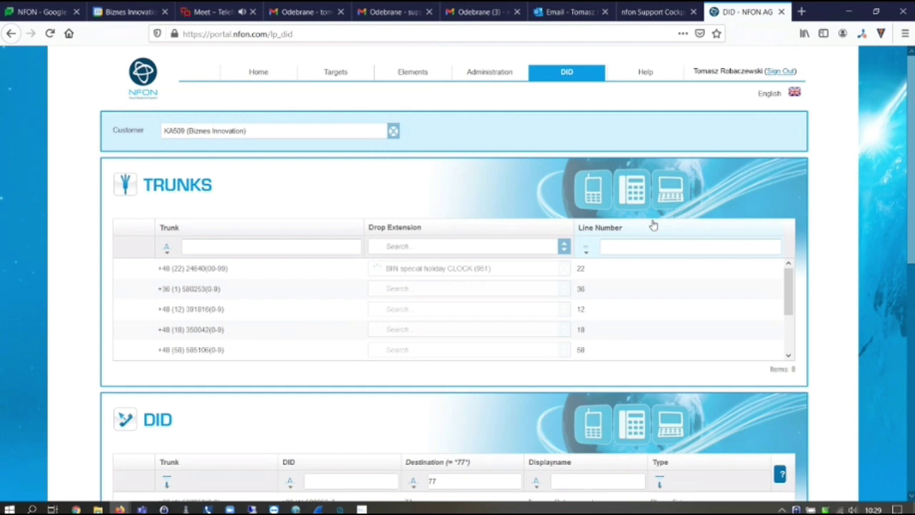
left_click(490, 72)
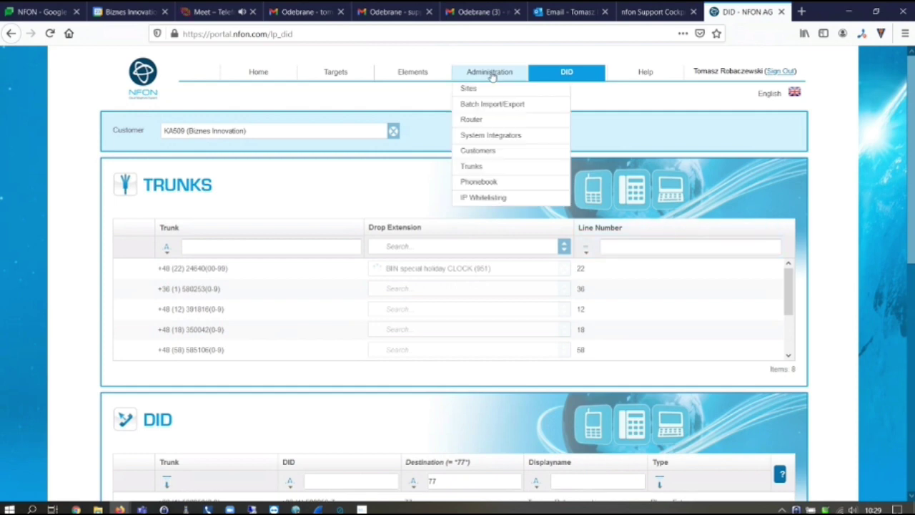
Go to Administration > Sites and open the Marki site's editor, showing its SIP and network settings
left_click(478, 94)
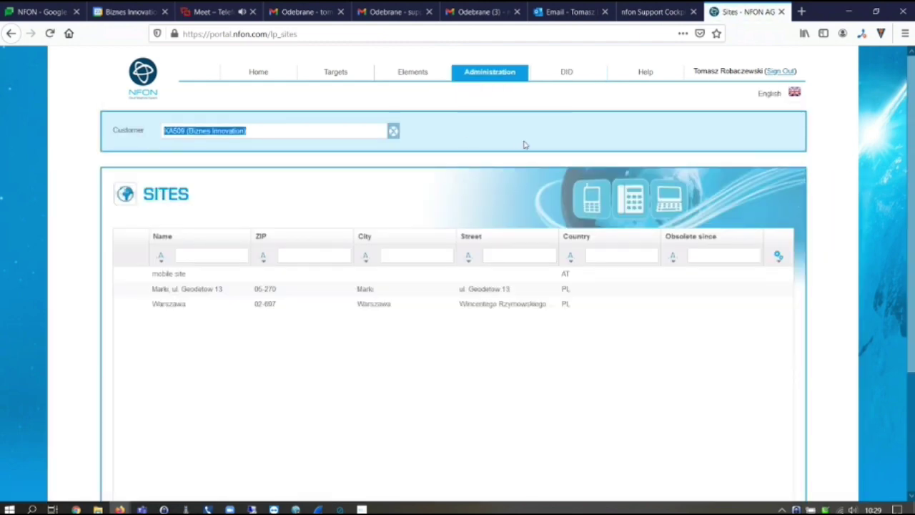
left_click(466, 143)
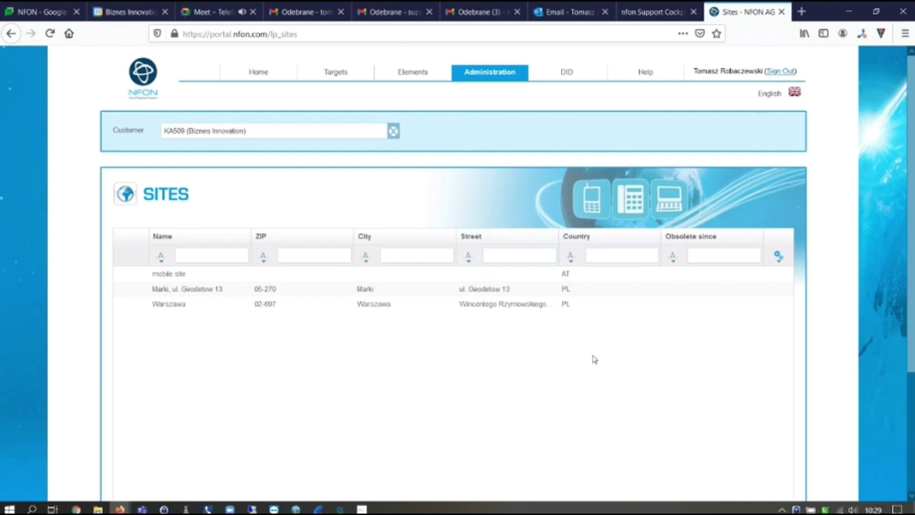
scroll(833, 214, "down", 2)
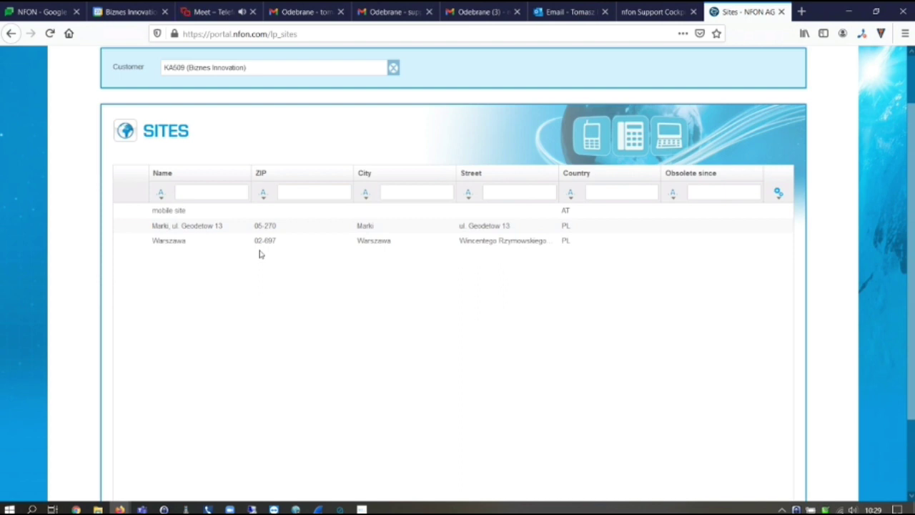
left_click(141, 228)
scroll(580, 316, "down", 5)
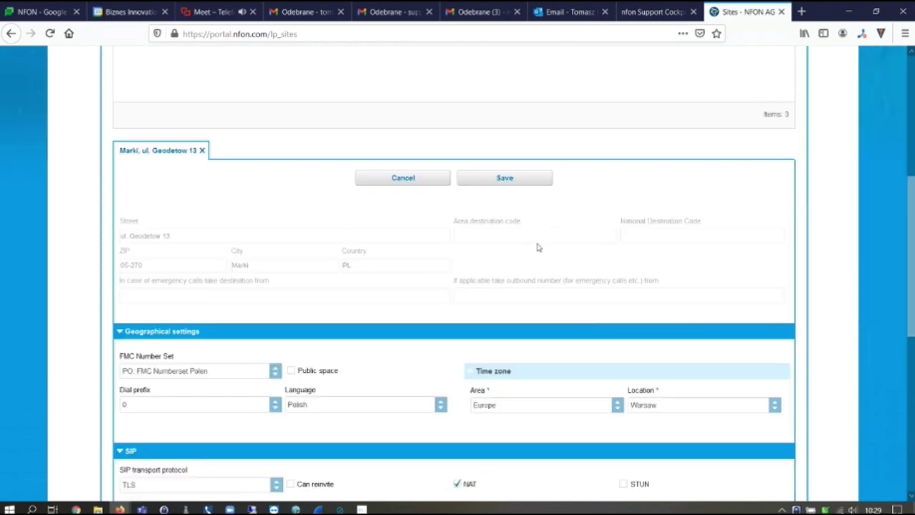
scroll(537, 246, "down", 3)
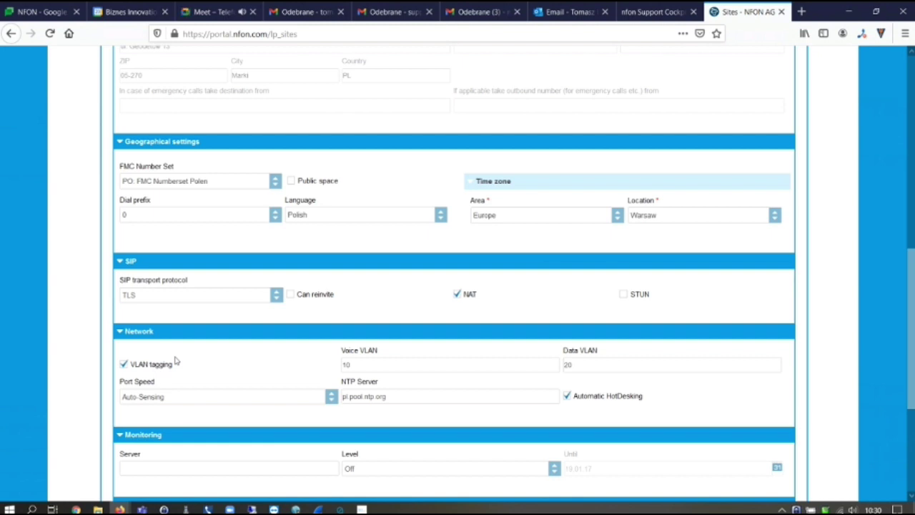
Try UDP as the SIP transport protocol, then decline the phone-restart warning to keep TLS
left_click(277, 295)
left_click(136, 336)
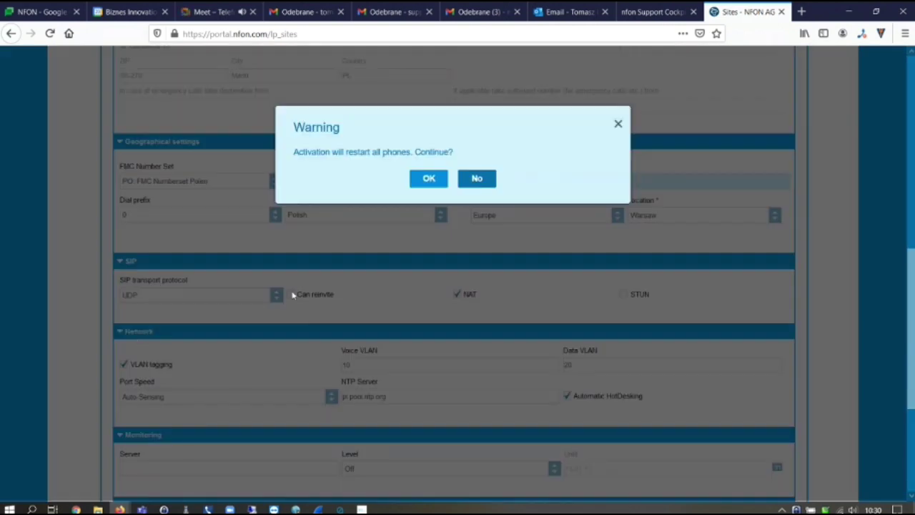
left_click(469, 184)
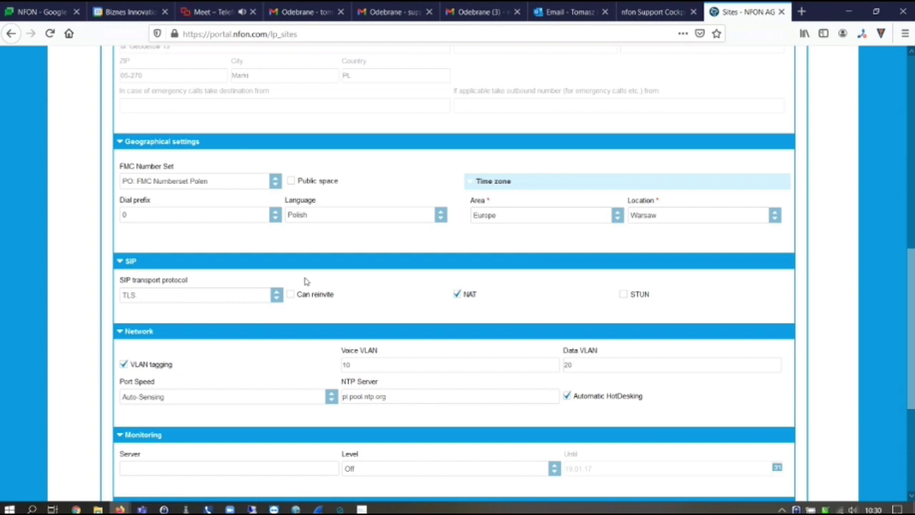
scroll(374, 294, "down", 3)
scroll(374, 294, "up", 2)
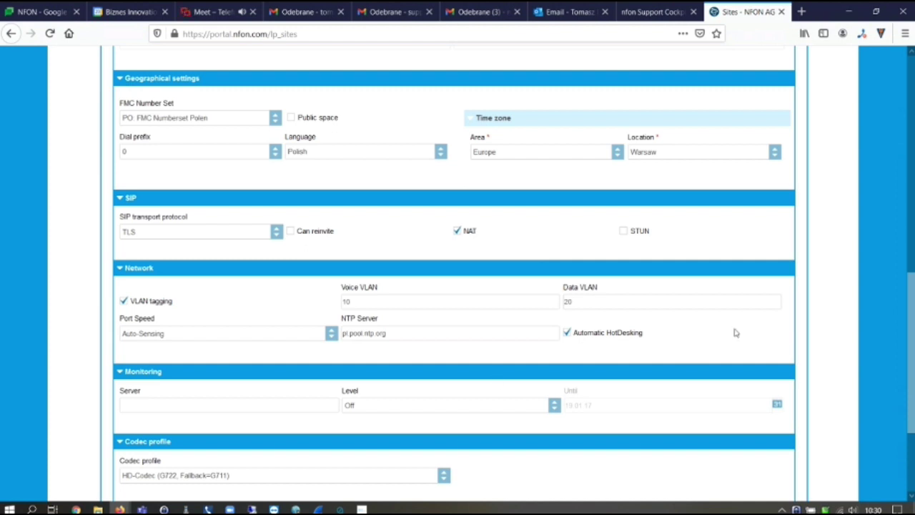
Keep HD-Codec (G722, Fallback=G711) as codec profile and cancel the site editor
scroll(735, 333, "down", 3)
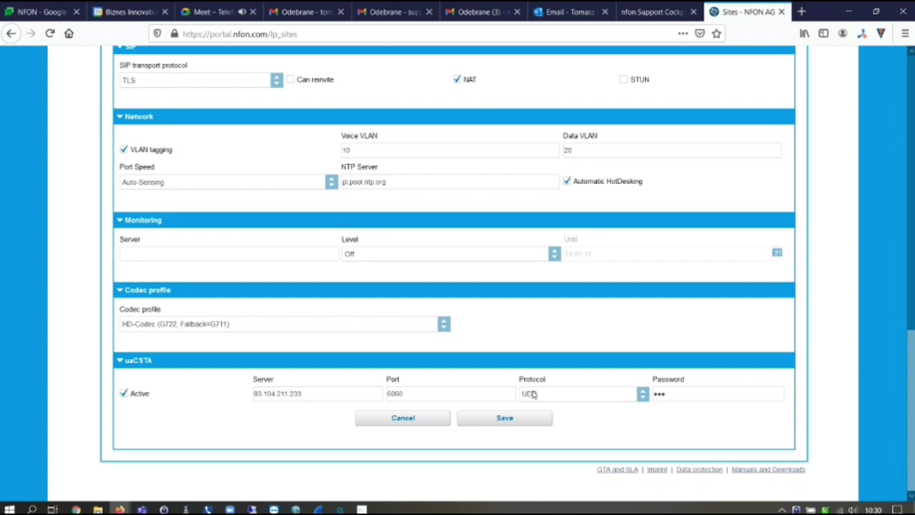
left_click(443, 326)
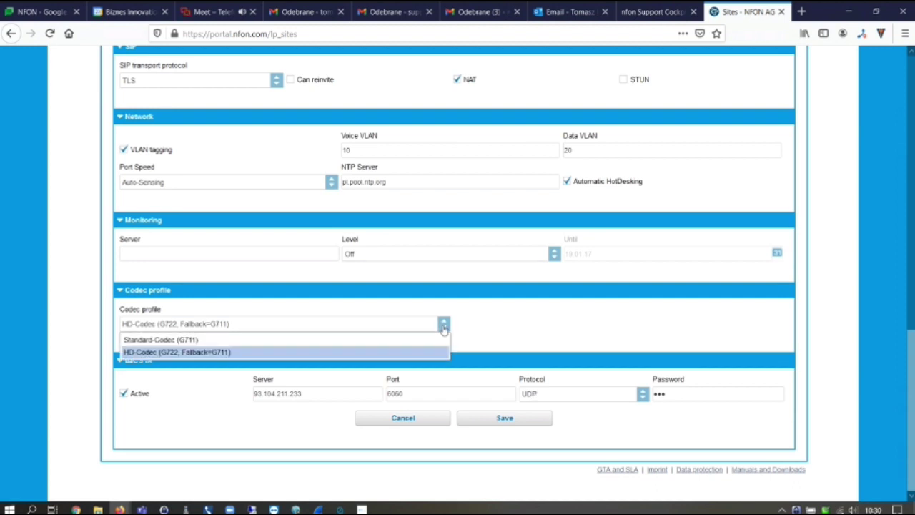
left_click(370, 353)
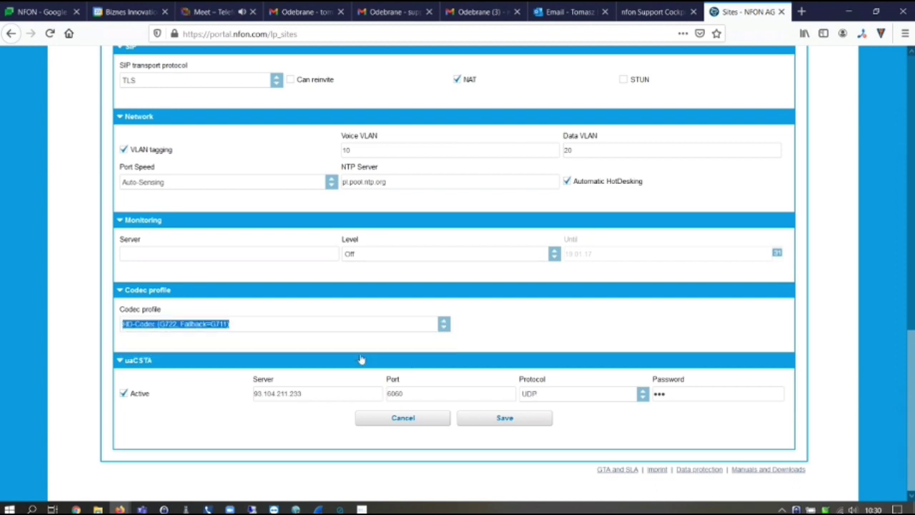
left_click(582, 315)
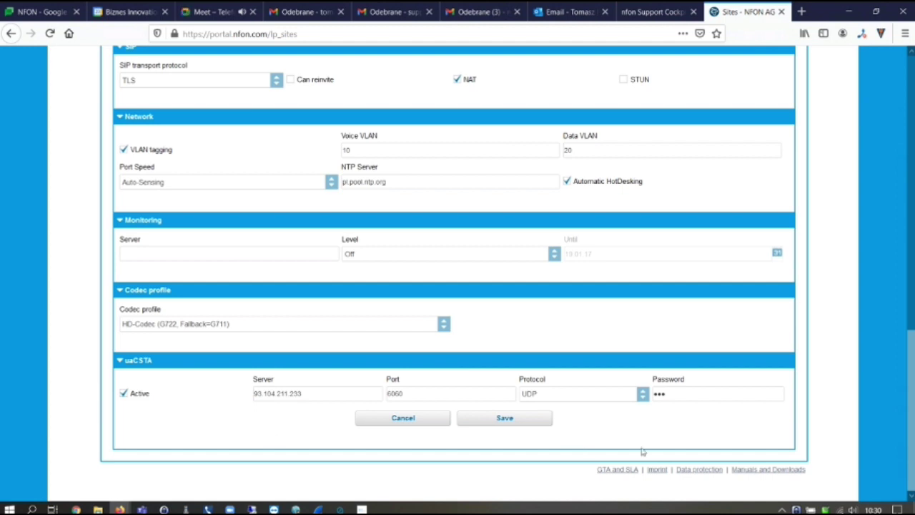
left_click(420, 425)
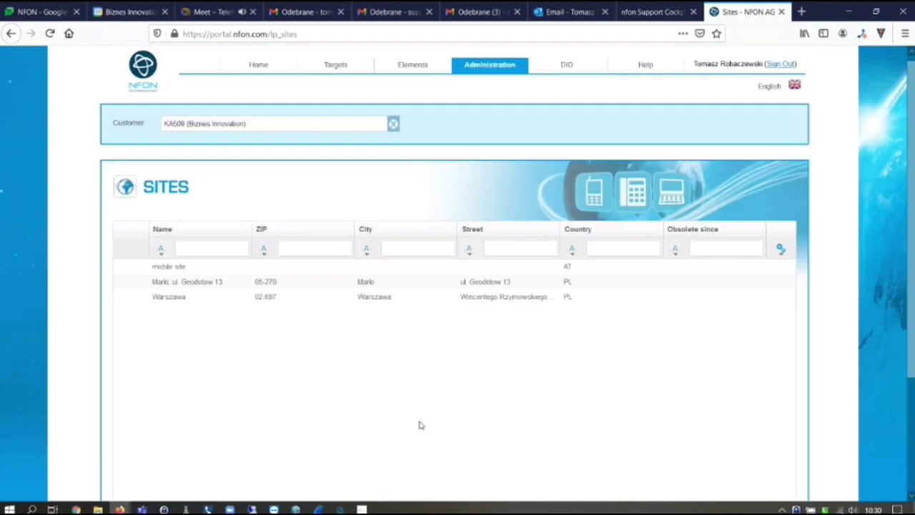
Filter the Devices list by extension 77
mouse_move(415, 66)
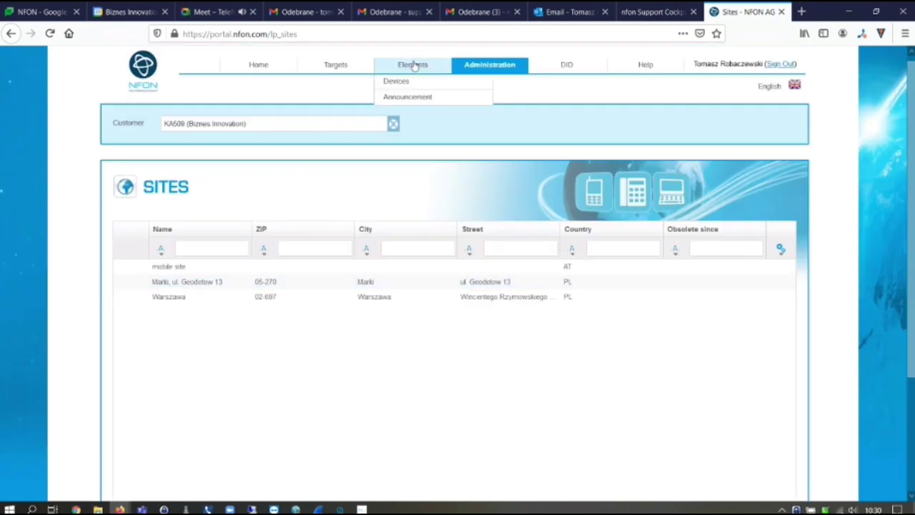
left_click(399, 83)
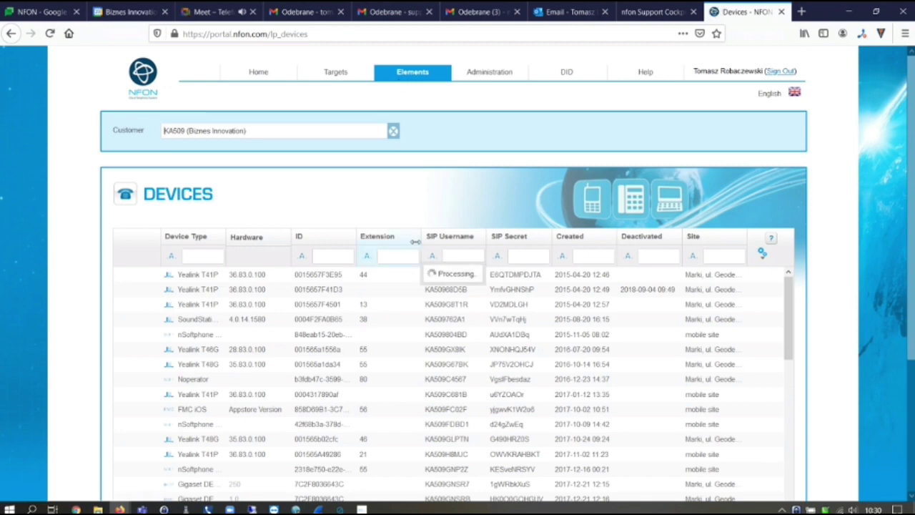
left_click(394, 256)
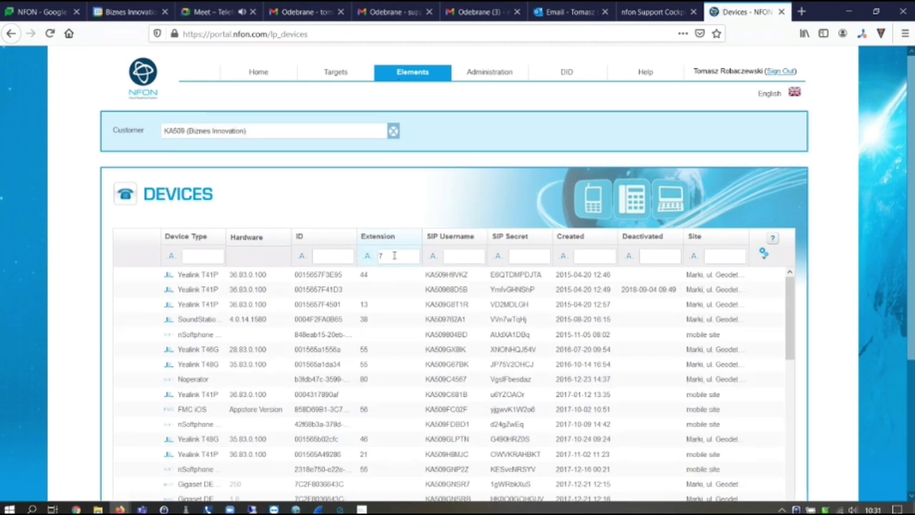
type("77")
key("Return")
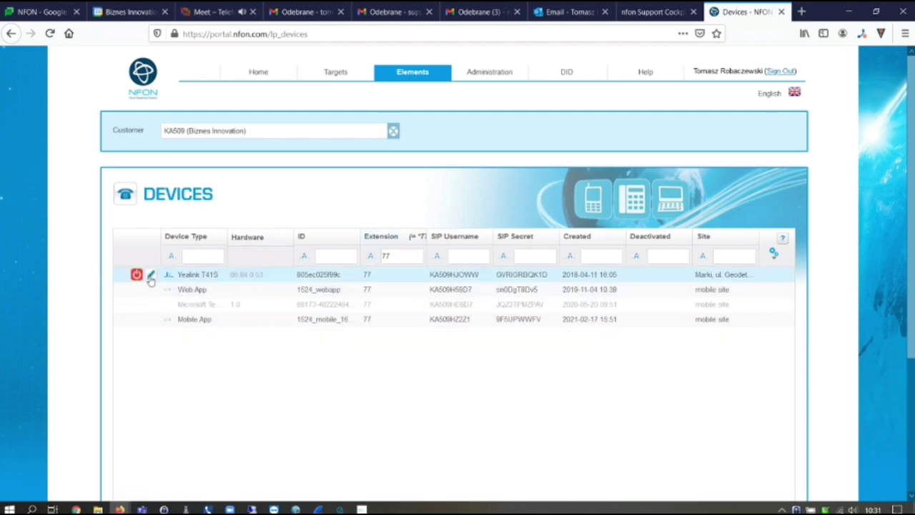
Open the Yealink T41S, enable 'use Site configuration' and keep Marki as its site
left_click(150, 278)
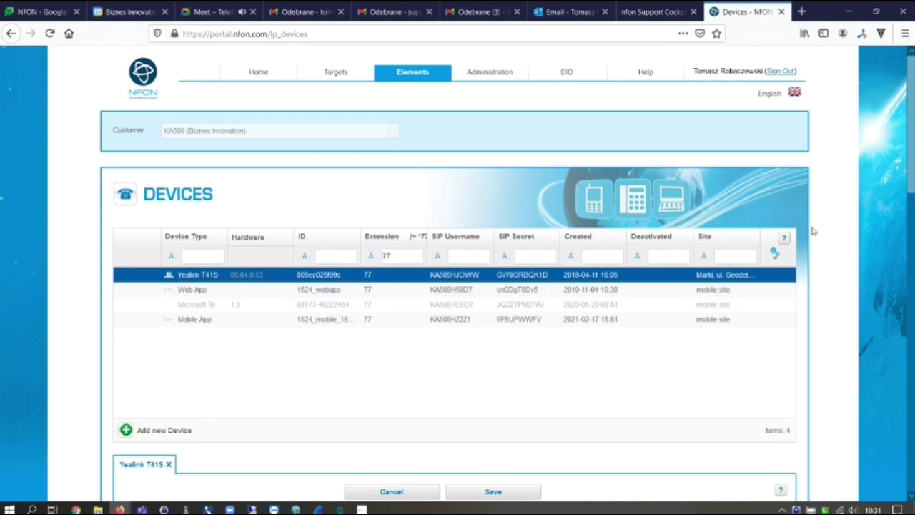
scroll(811, 232, "down", 3)
scroll(812, 233, "down", 5)
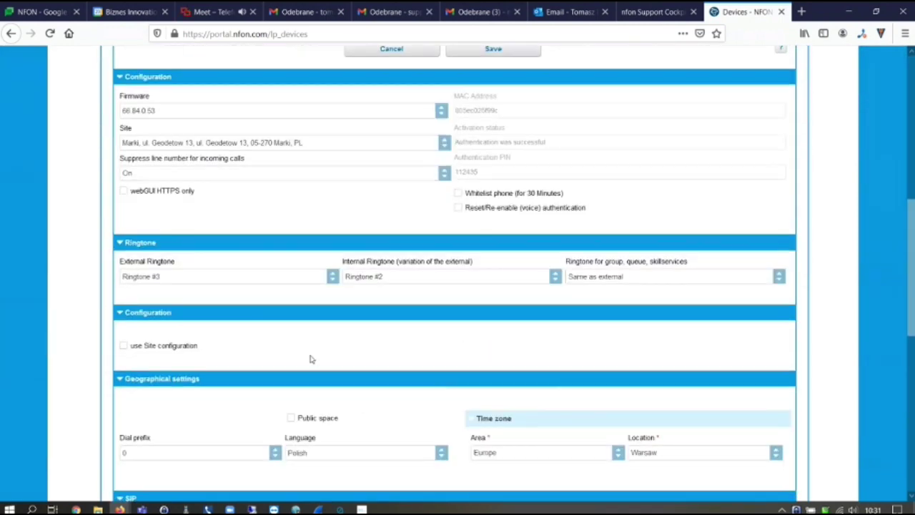
left_click(124, 348)
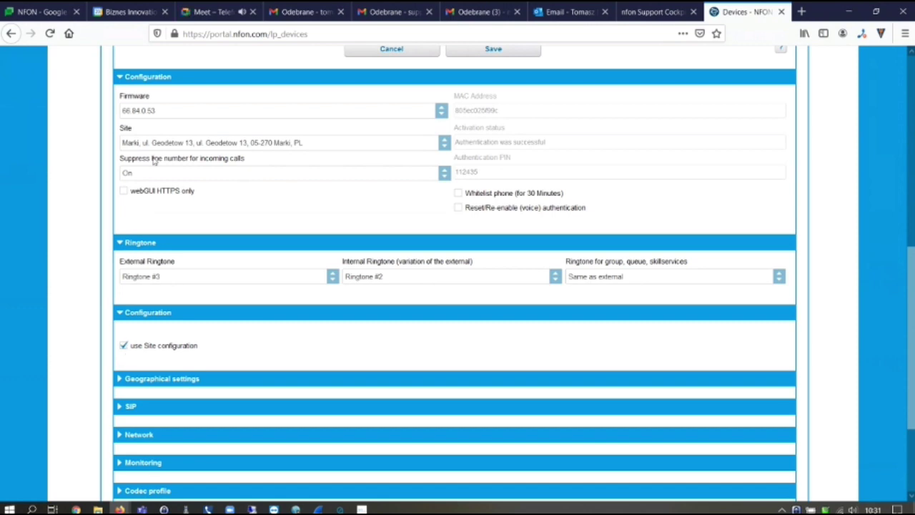
left_click(446, 145)
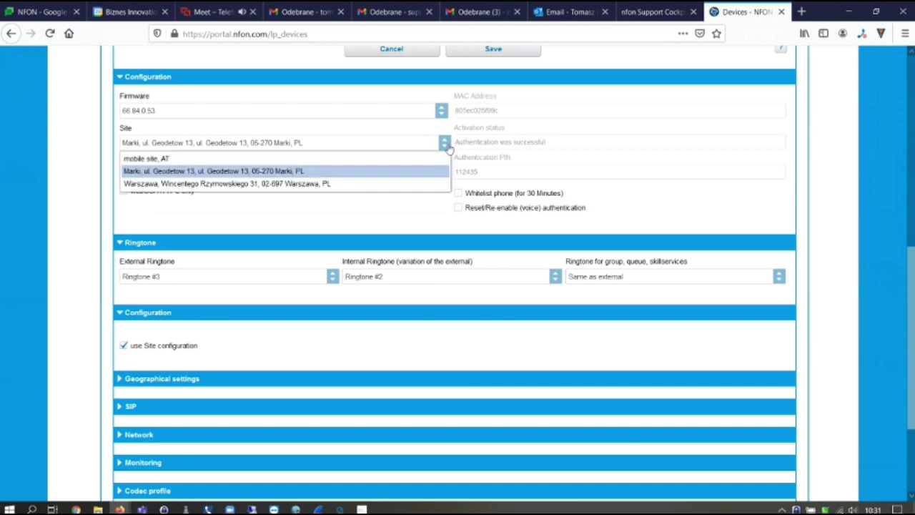
left_click(359, 174)
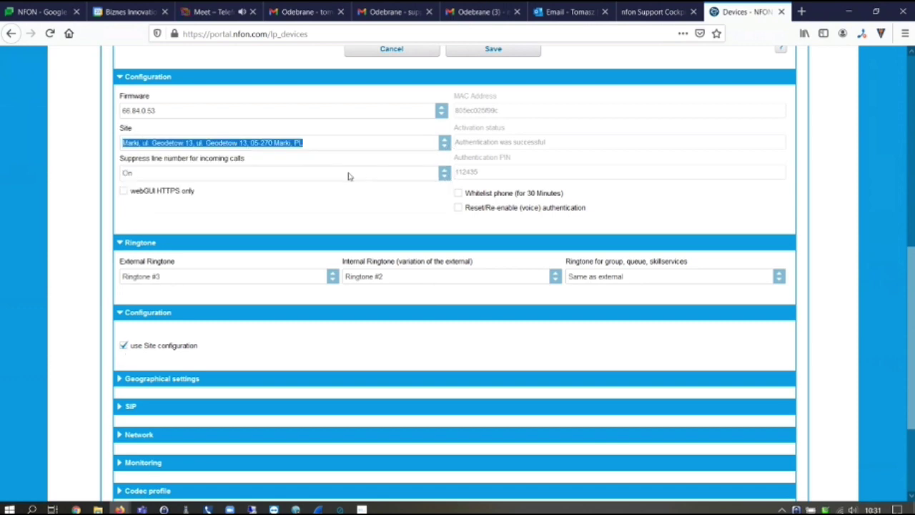
left_click(322, 147)
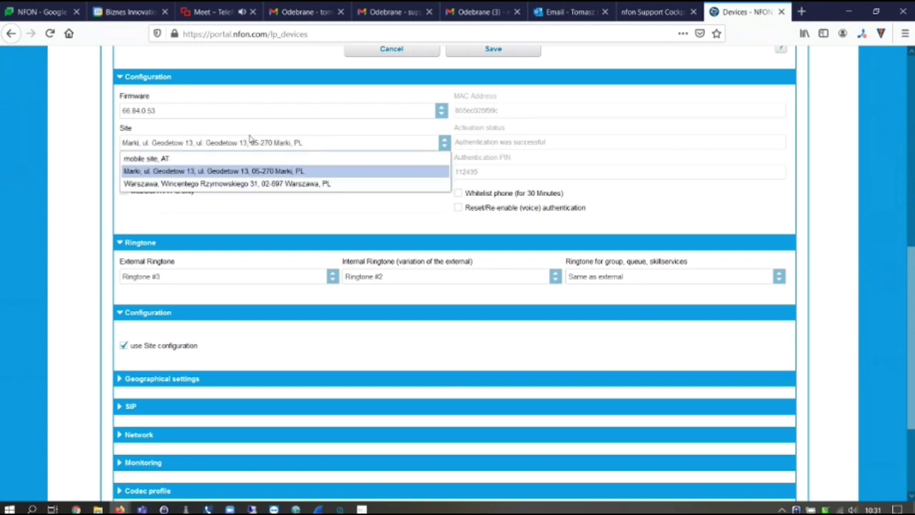
left_click(221, 173)
left_click(262, 206)
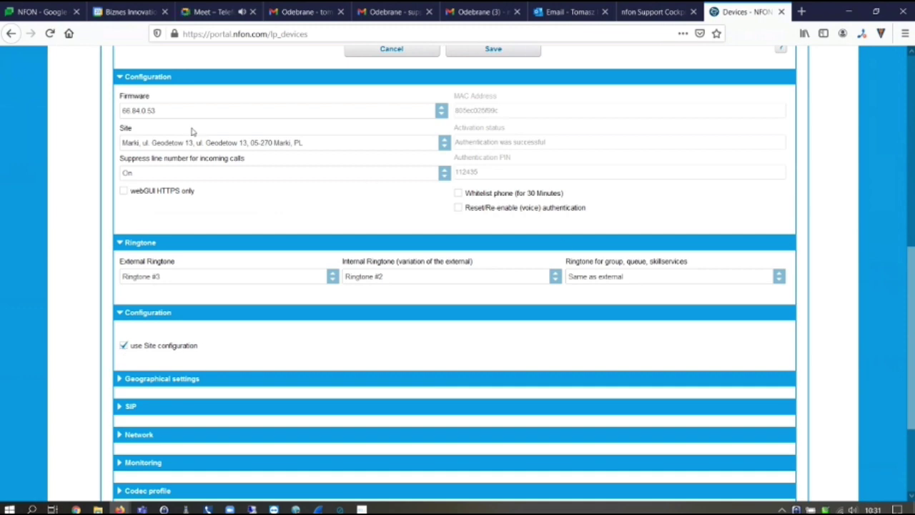
Turn site configuration off again, cancel the device edits, and go to Targets
scroll(648, 264, "down", 2)
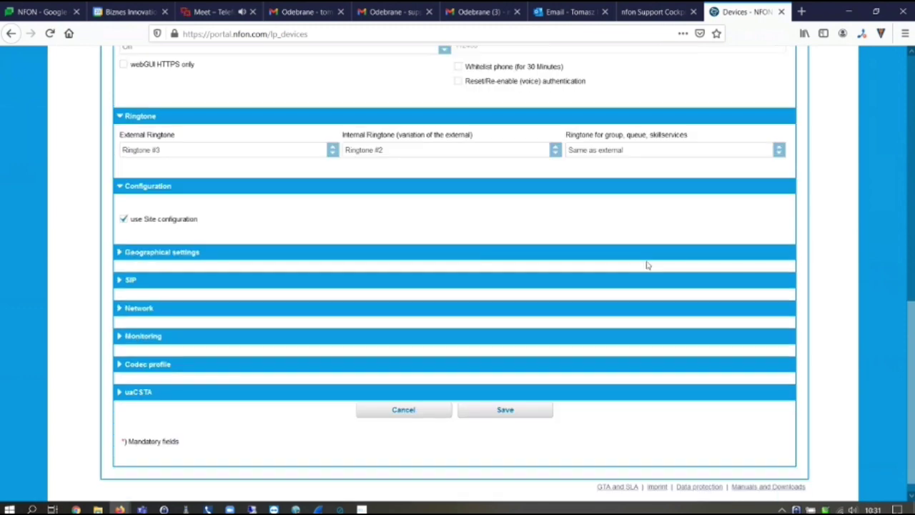
left_click(124, 219)
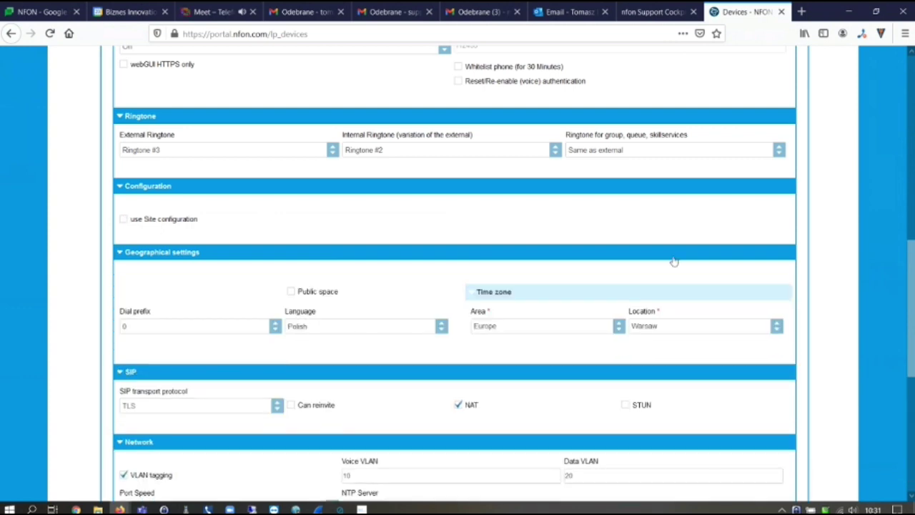
scroll(678, 251, "up", 3)
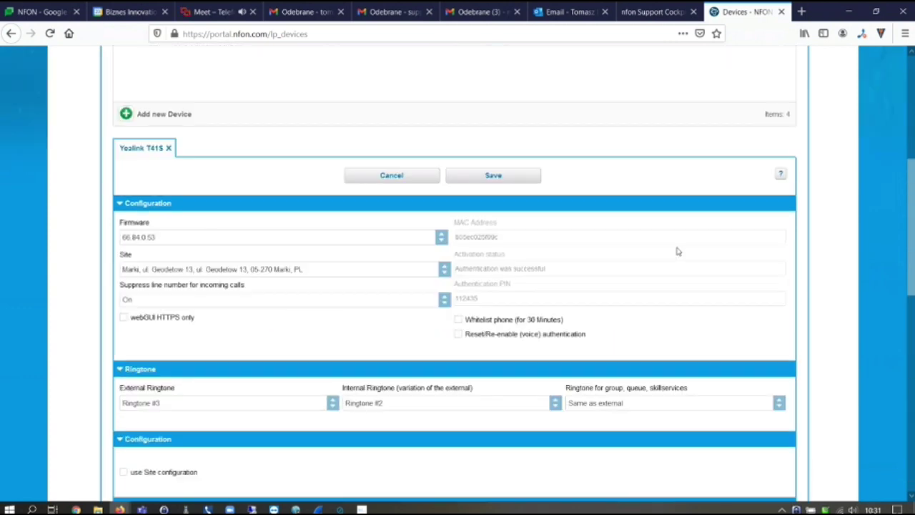
left_click(389, 179)
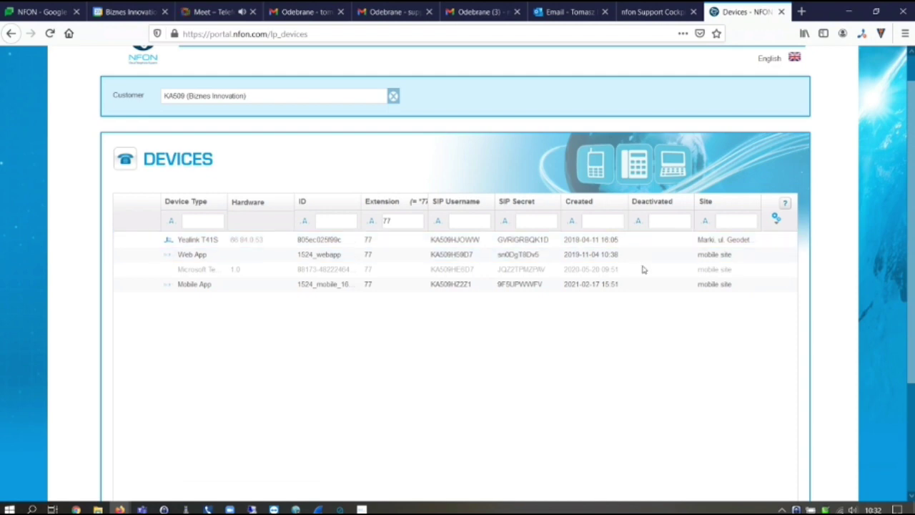
scroll(642, 268, "up", 1)
left_click(347, 75)
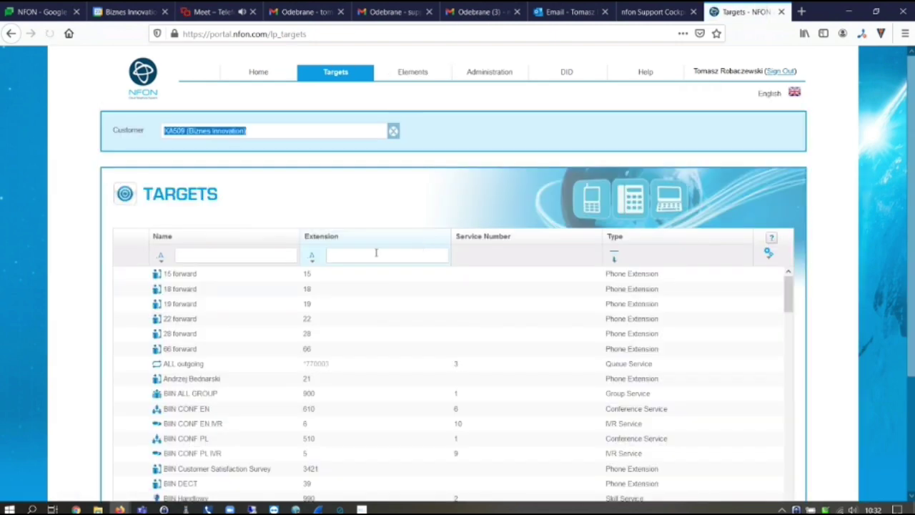
Filter Targets by extension 77, open its target, and expand then collapse 'Referenced by'
left_click(375, 255)
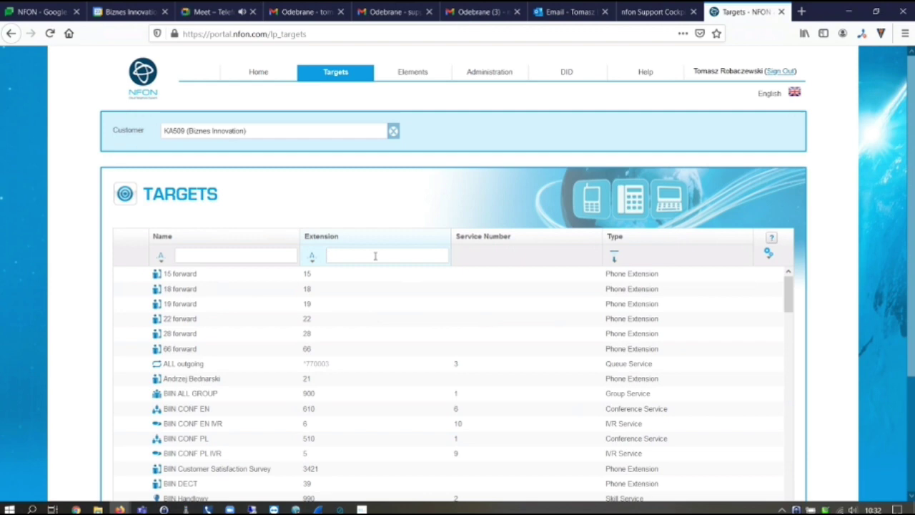
key("Return")
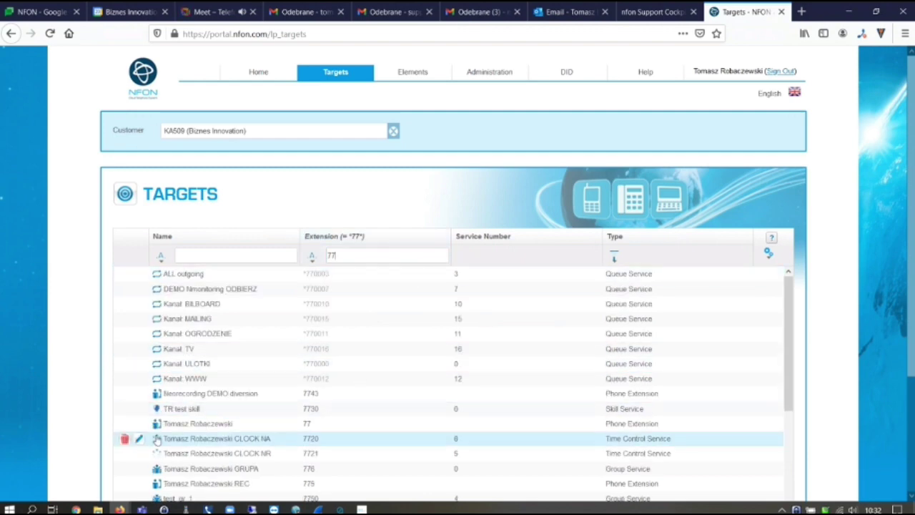
left_click(140, 426)
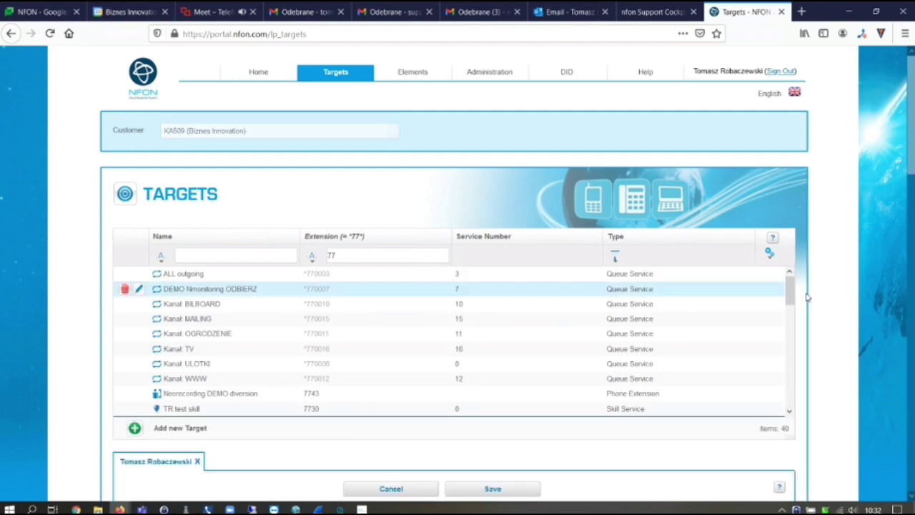
scroll(808, 295, "down", 5)
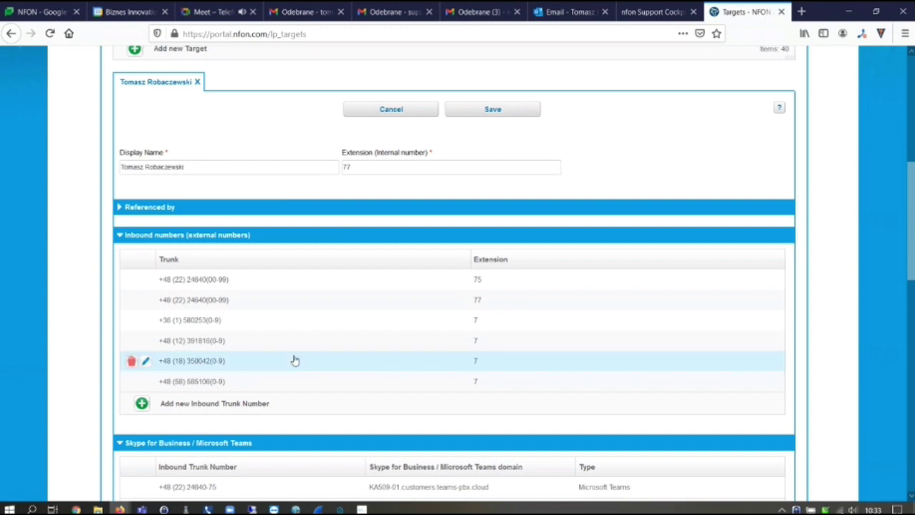
left_click(158, 208)
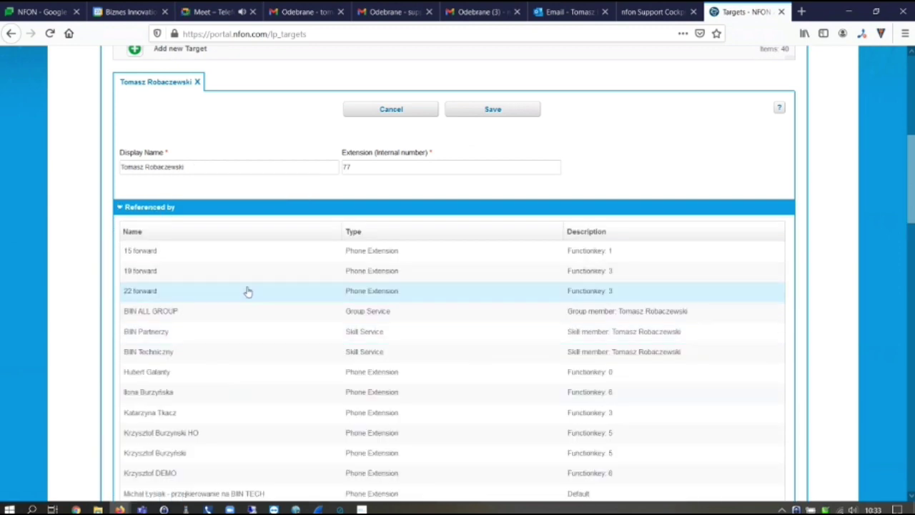
scroll(231, 300, "down", 5)
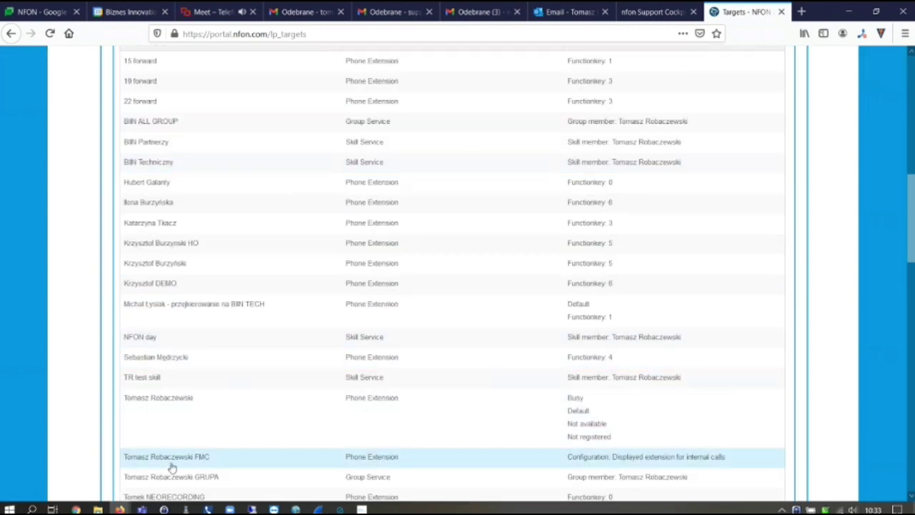
scroll(189, 336, "up", 8)
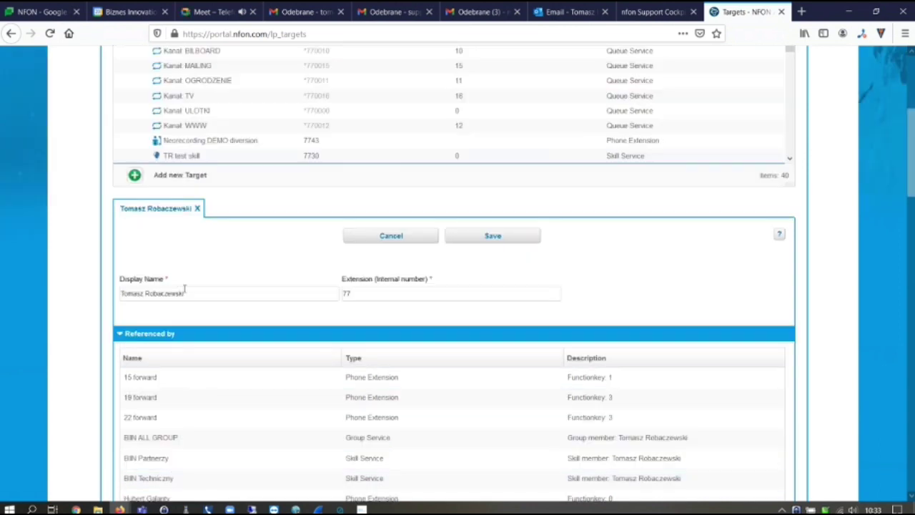
left_click(127, 335)
scroll(394, 315, "down", 3)
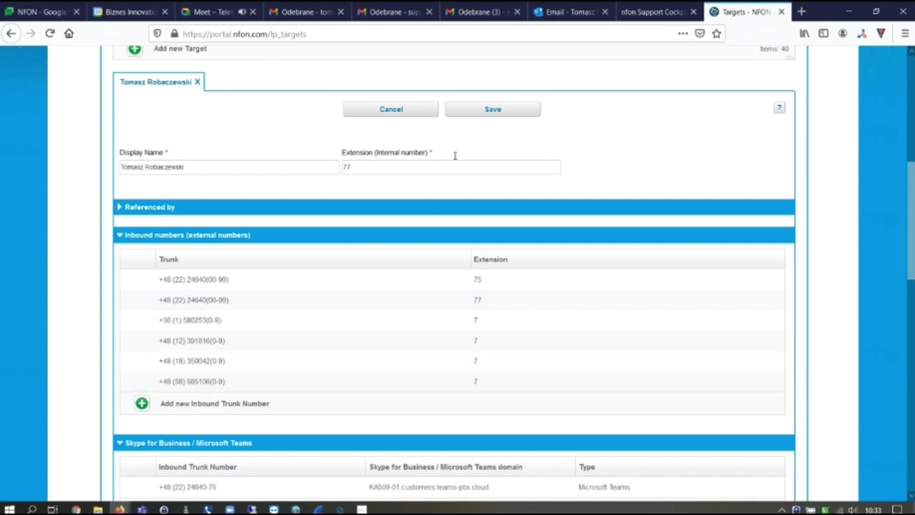
Expand extension 77's Configuration section and scroll through its skills and outbound numbers
scroll(596, 135, "down", 5)
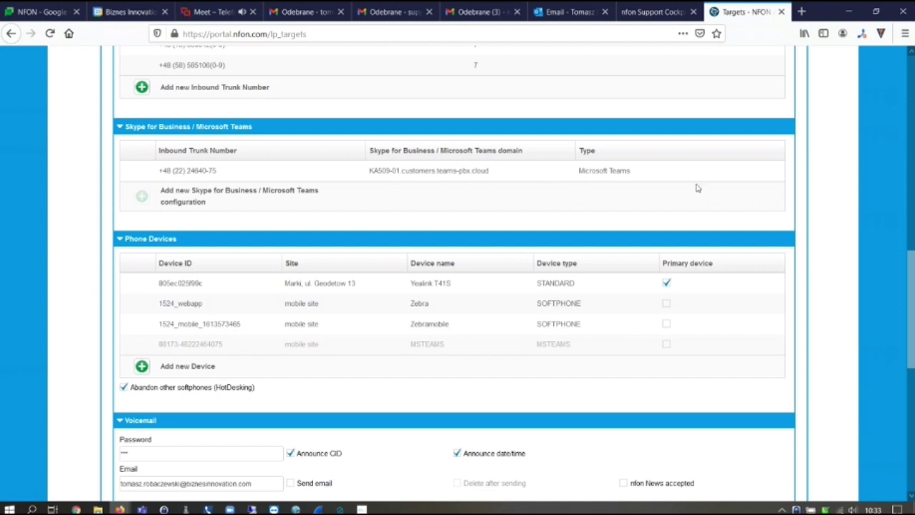
scroll(698, 188, "down", 5)
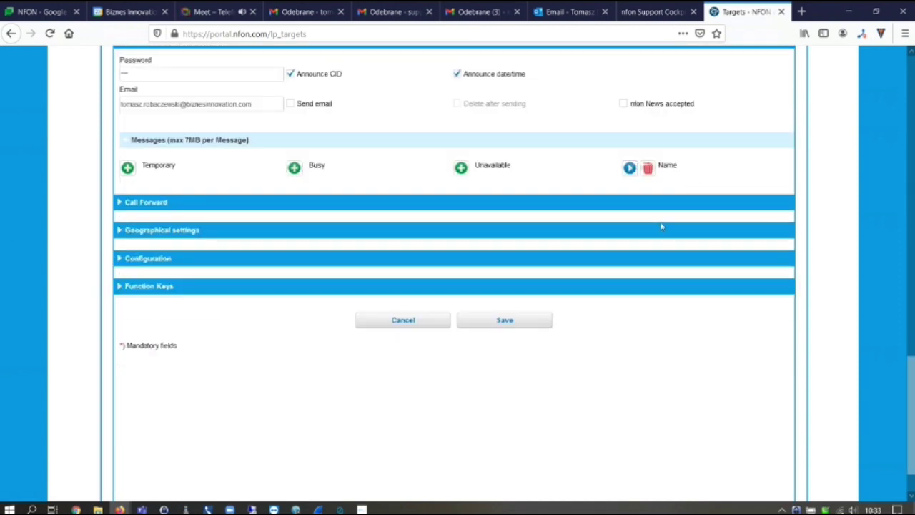
left_click(151, 262)
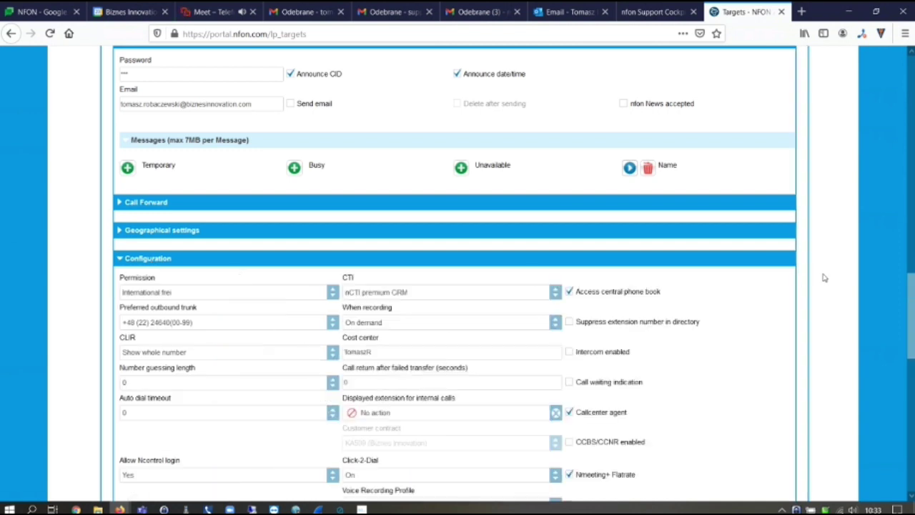
scroll(822, 275, "up", 5)
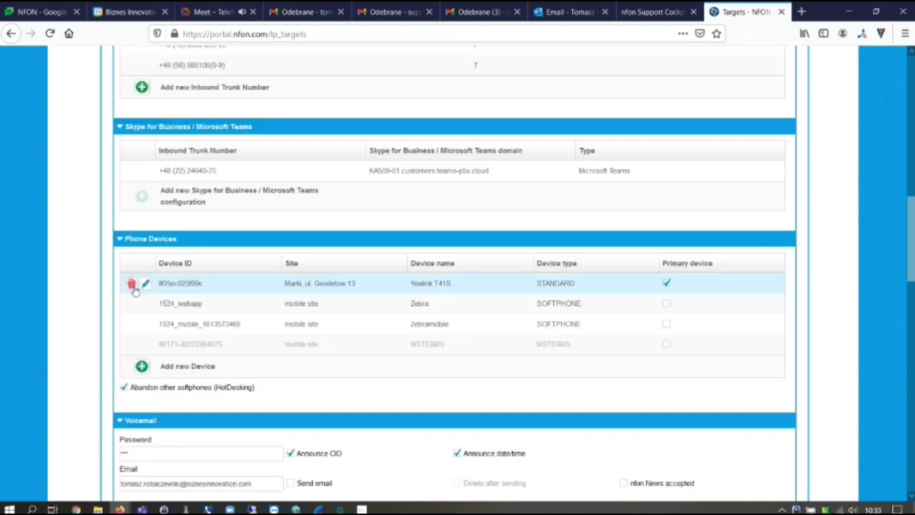
scroll(813, 357, "down", 9)
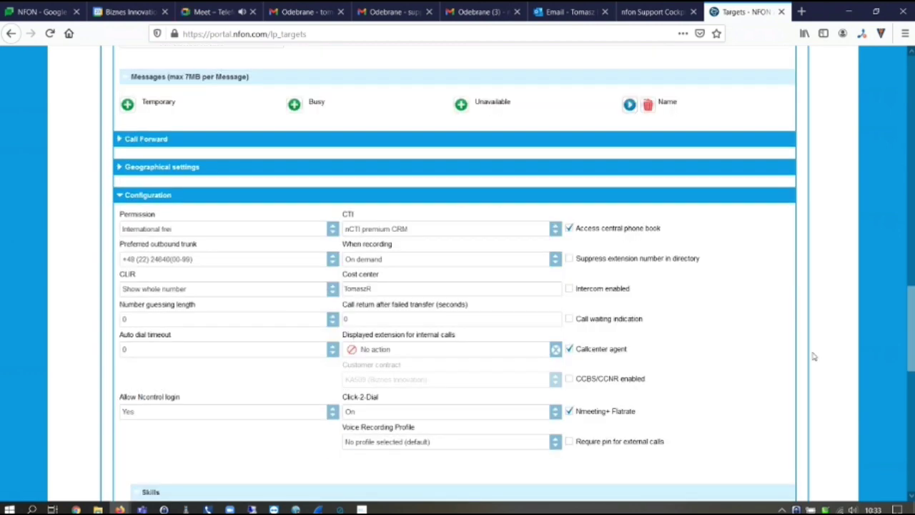
scroll(813, 357, "down", 3)
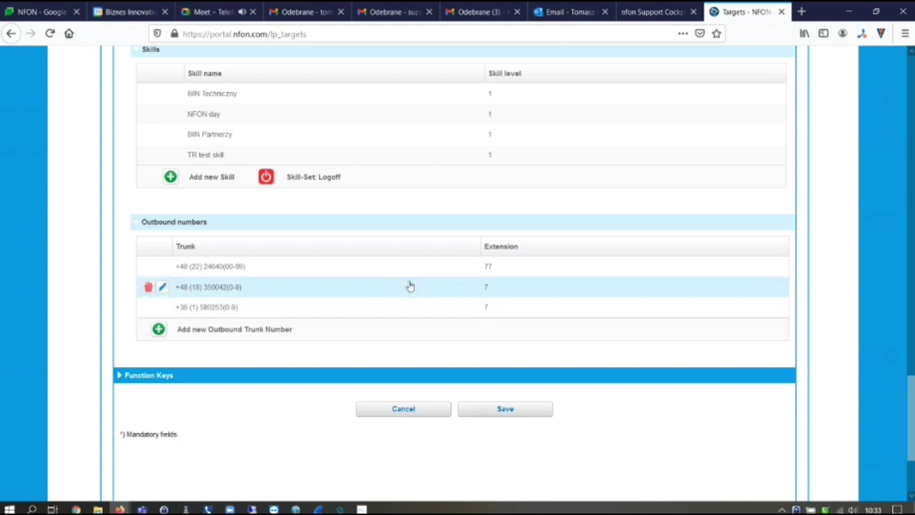
scroll(779, 291, "up", 1)
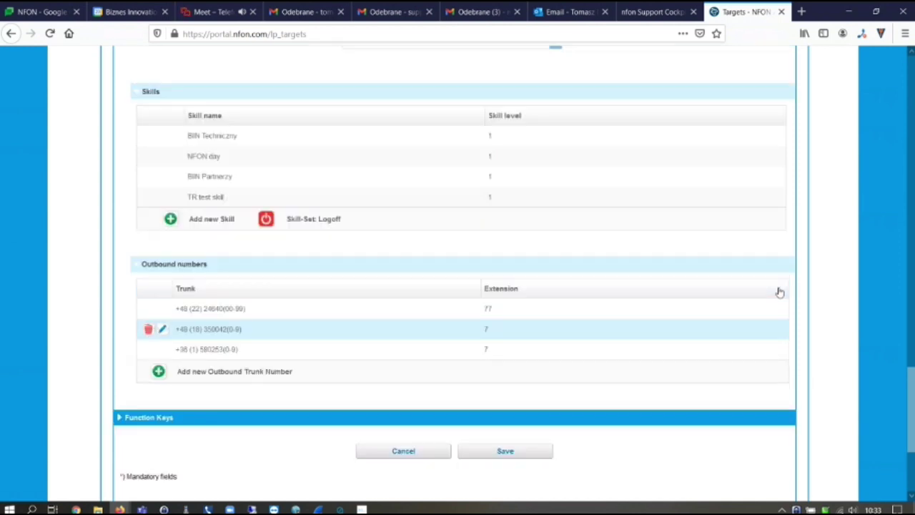
scroll(780, 291, "up", 10)
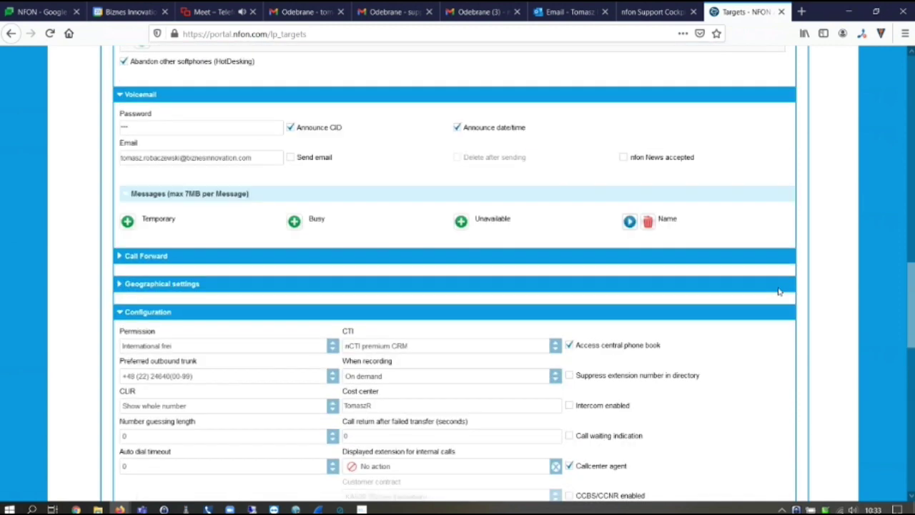
scroll(780, 292, "up", 7)
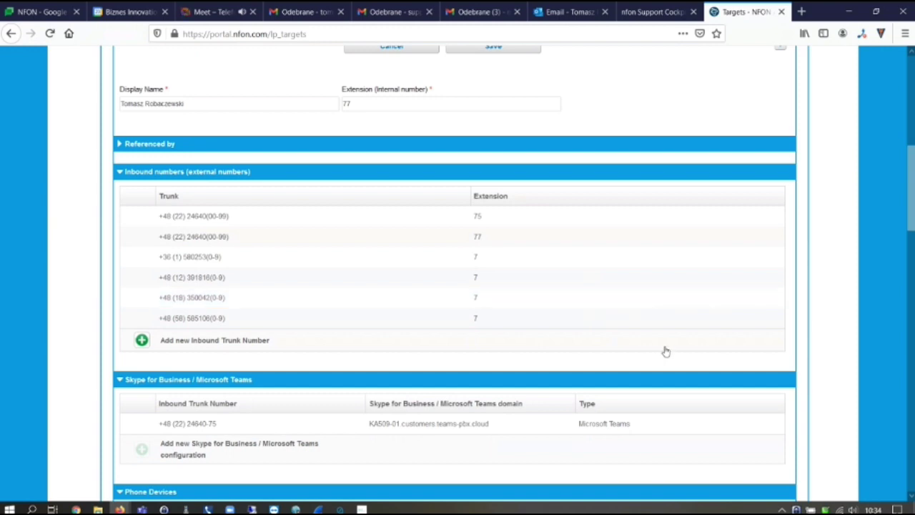
scroll(651, 366, "down", 12)
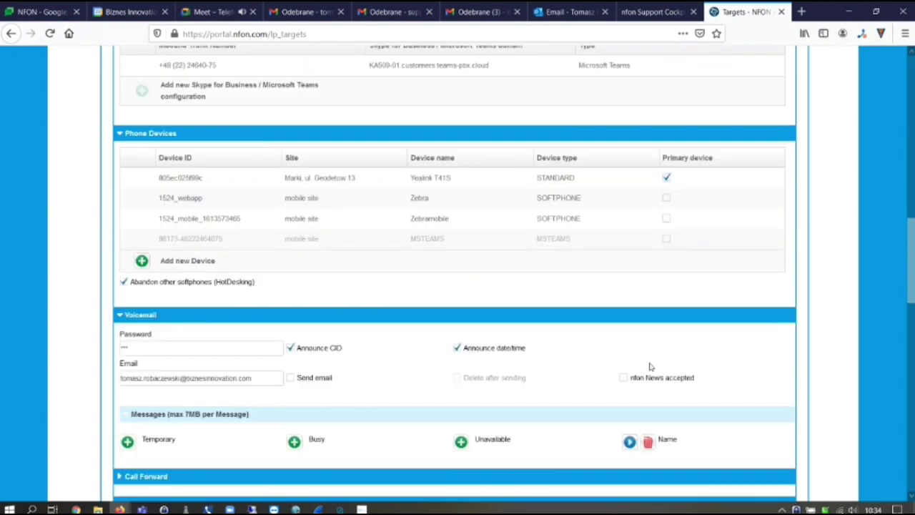
scroll(649, 367, "down", 4)
scroll(648, 369, "up", 2)
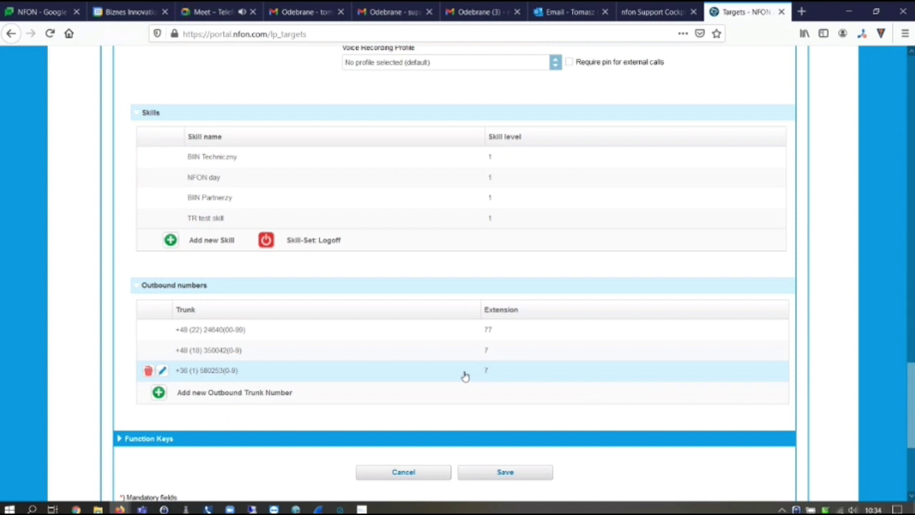
scroll(460, 351, "up", 3)
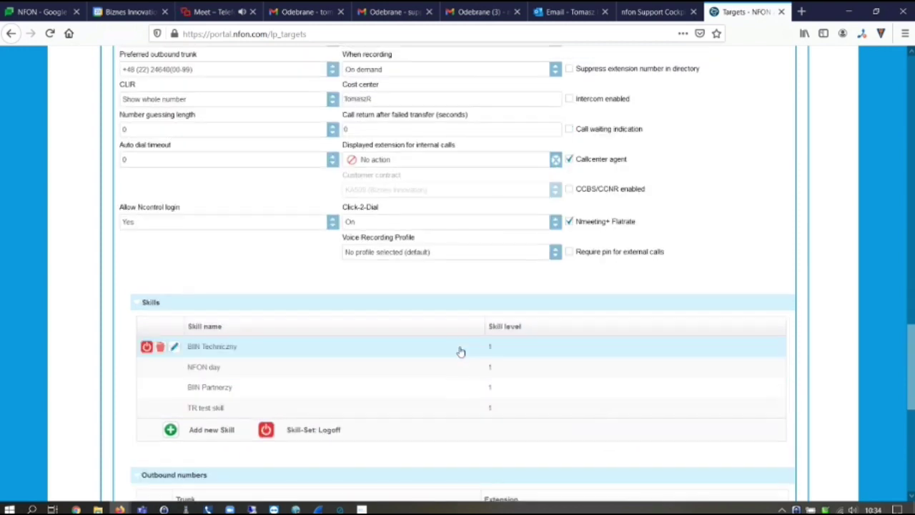
scroll(265, 169, "up", 1)
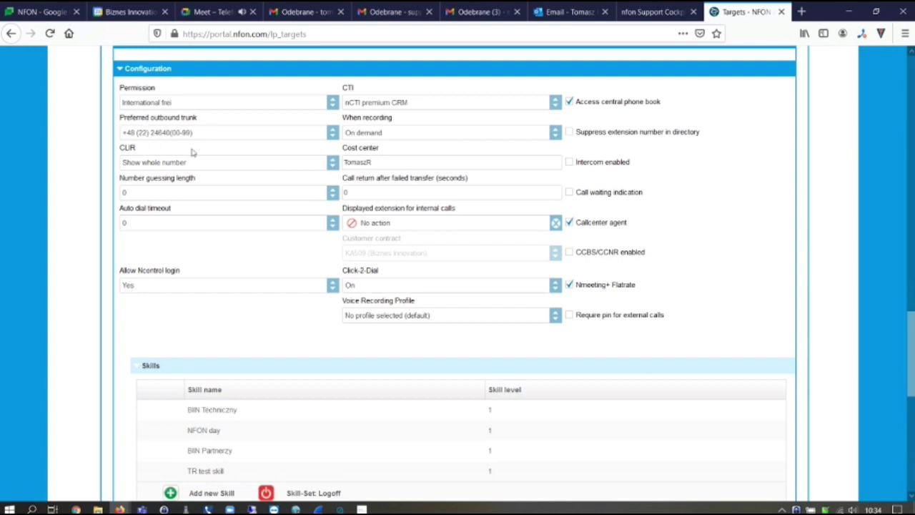
mouse_move(199, 145)
scroll(227, 161, "down", 3)
scroll(279, 352, "down", 1)
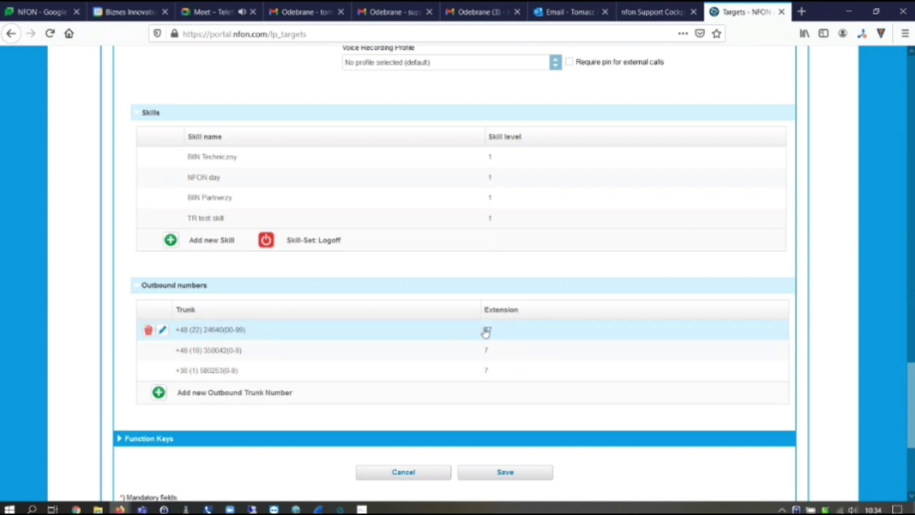
scroll(204, 222, "up", 4)
left_click(332, 196)
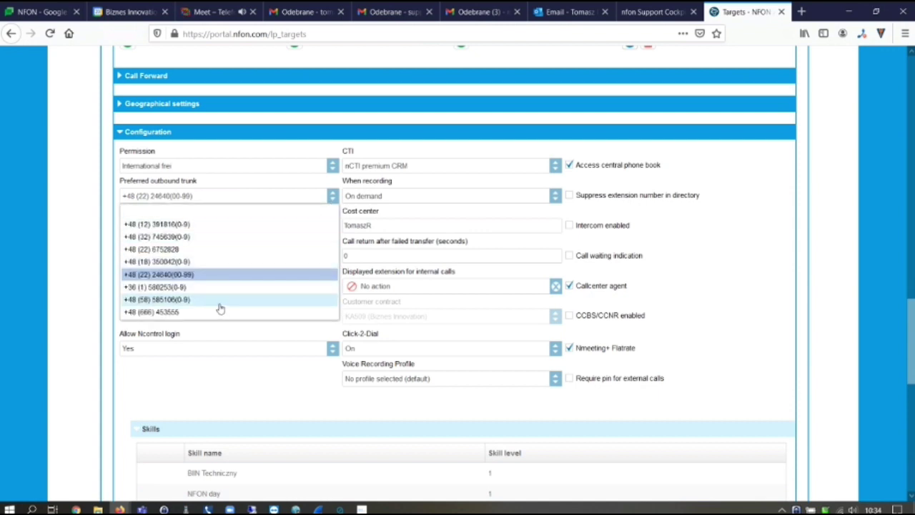
left_click(220, 303)
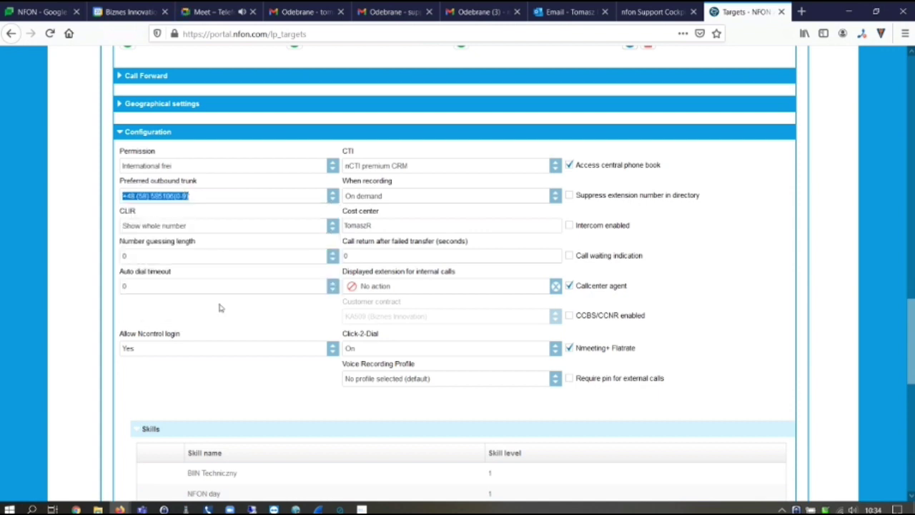
scroll(372, 315, "down", 3)
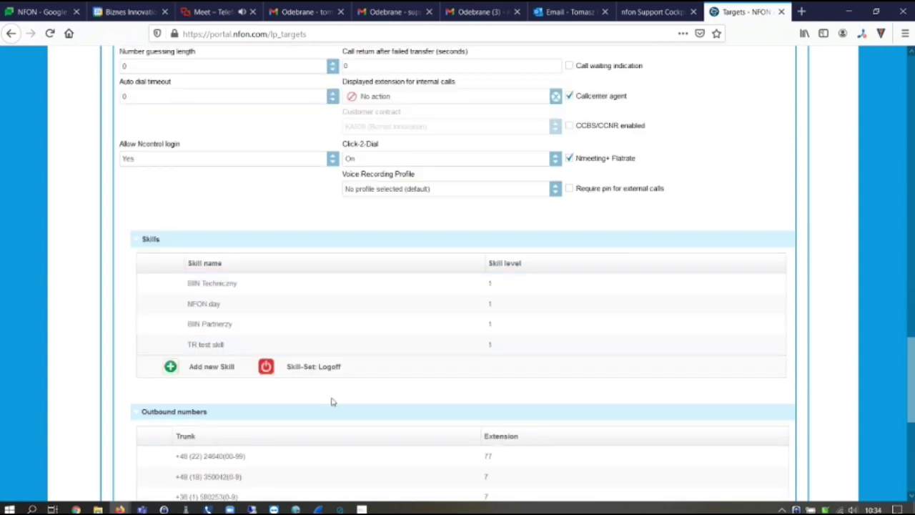
scroll(290, 304, "up", 2)
scroll(290, 303, "up", 1)
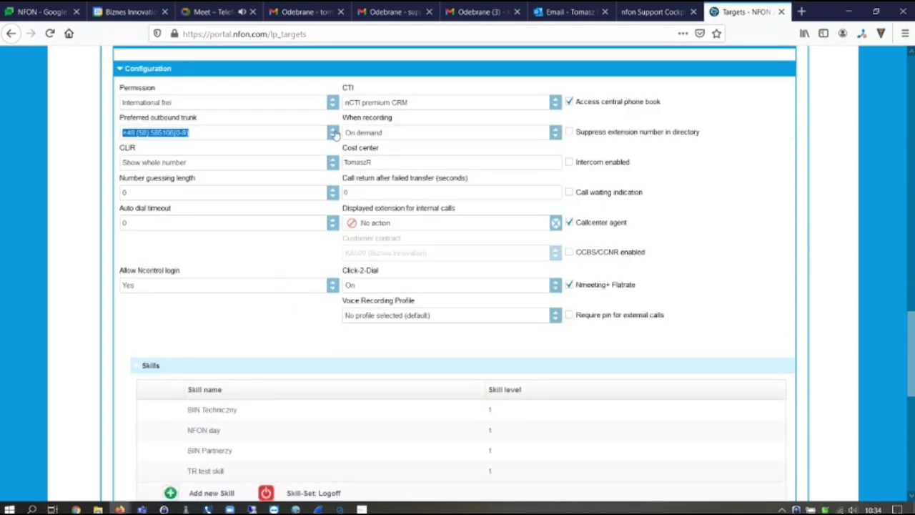
left_click(333, 133)
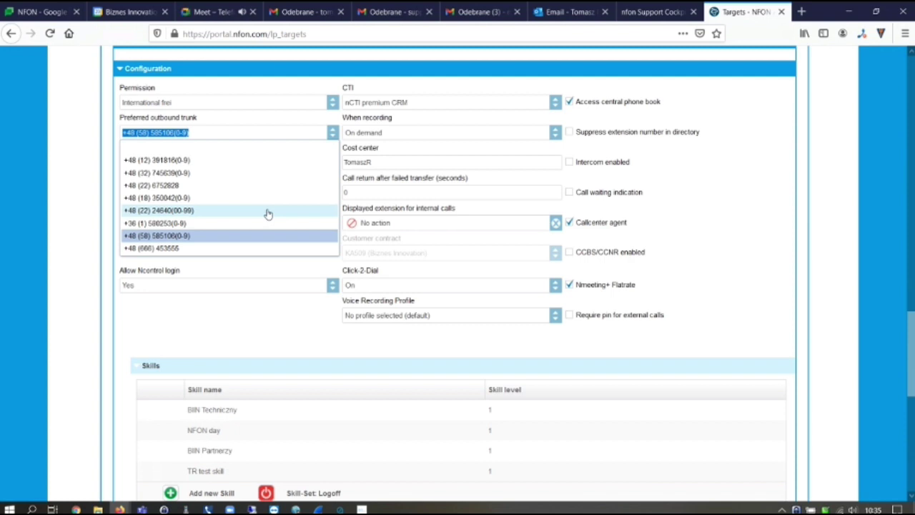
Cancel the editor, discard the unsaved change, and switch to the Cloudya window
scroll(691, 348, "down", 6)
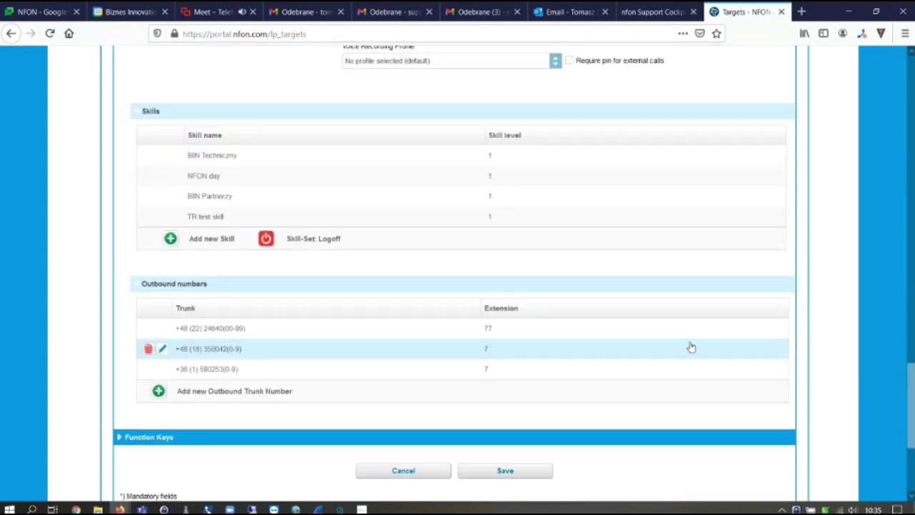
left_click(410, 286)
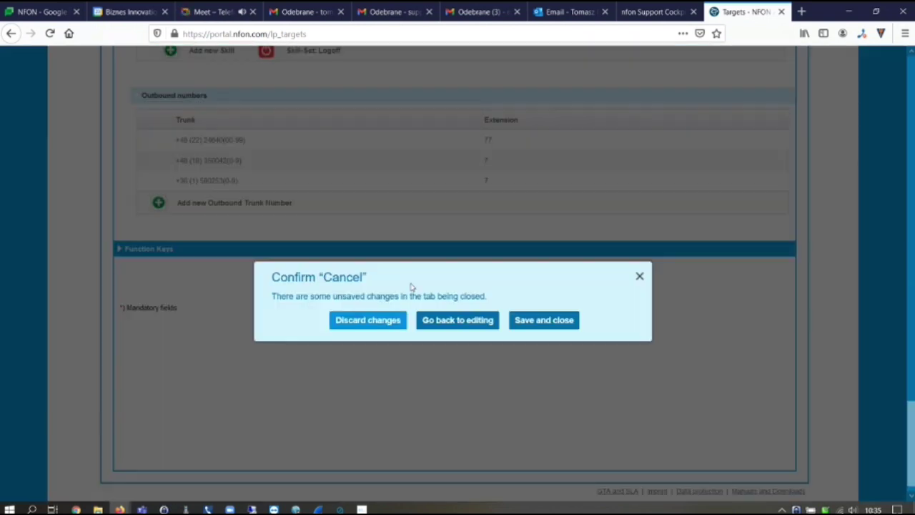
left_click(368, 321)
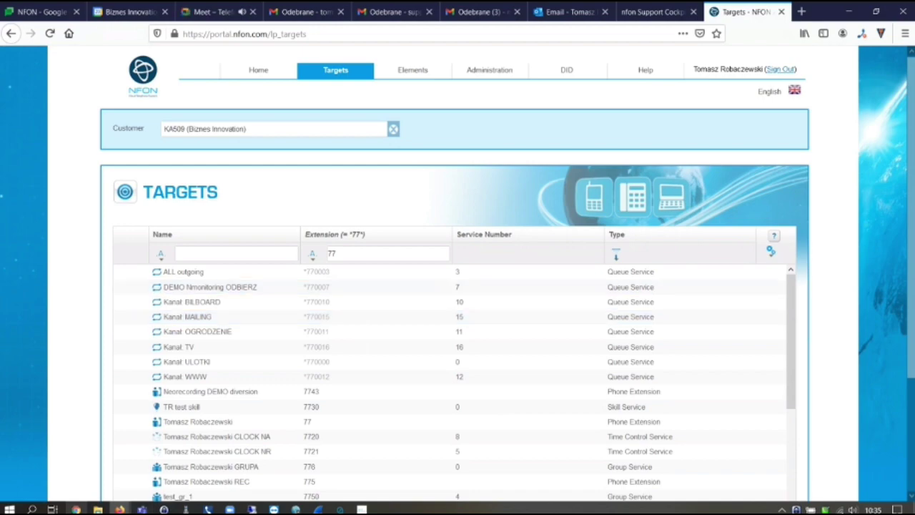
key("alt+Tab")
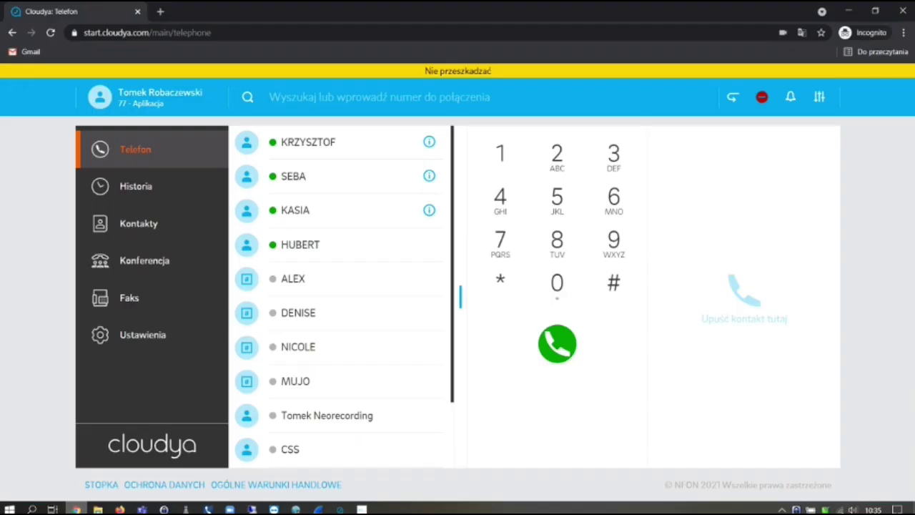
Search Cloudya contacts for 'TR GSM', call TR GSM priv, then hang up
left_click(127, 226)
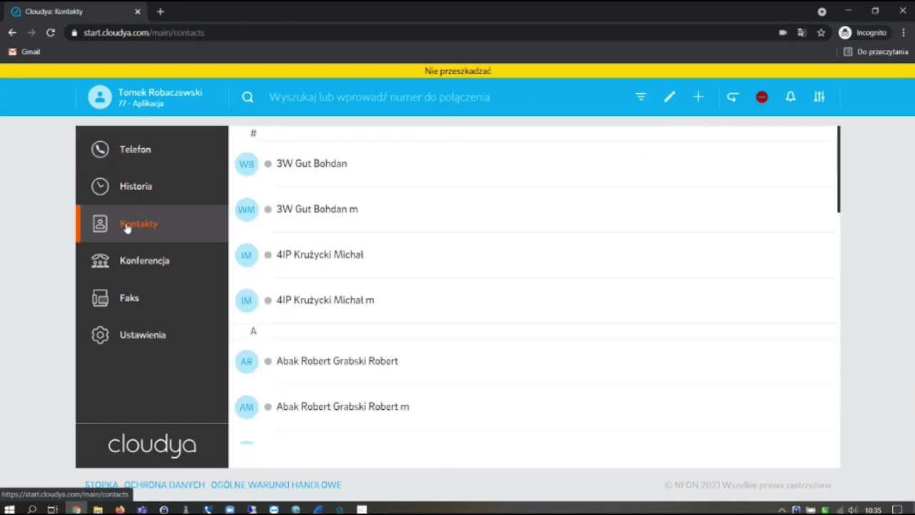
left_click(327, 96)
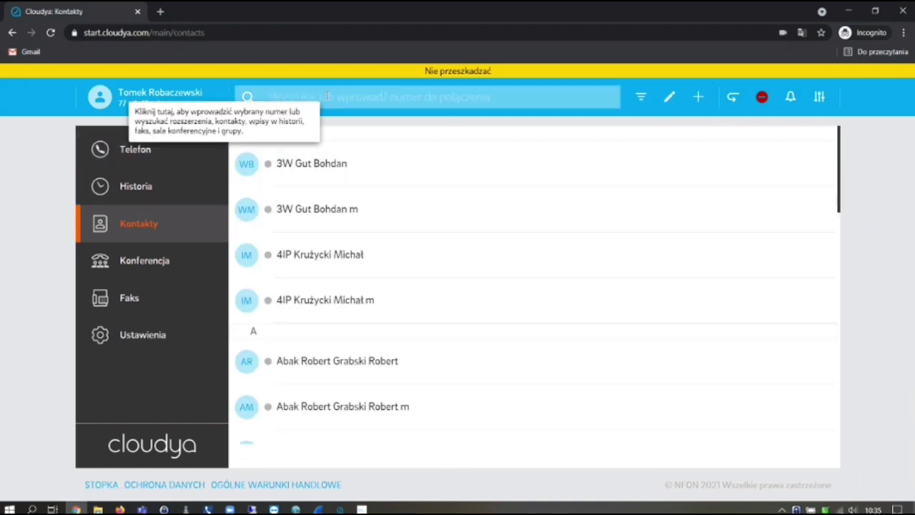
type("TR GS")
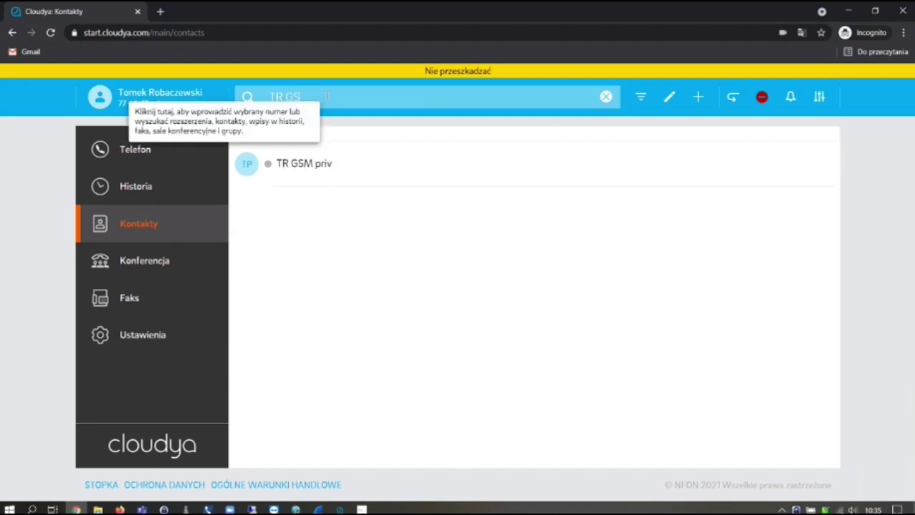
type("M")
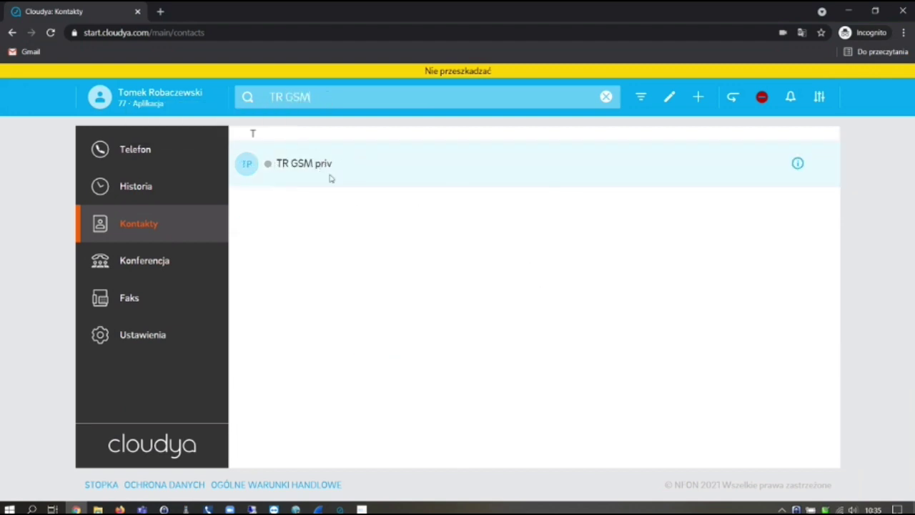
double_click(323, 163)
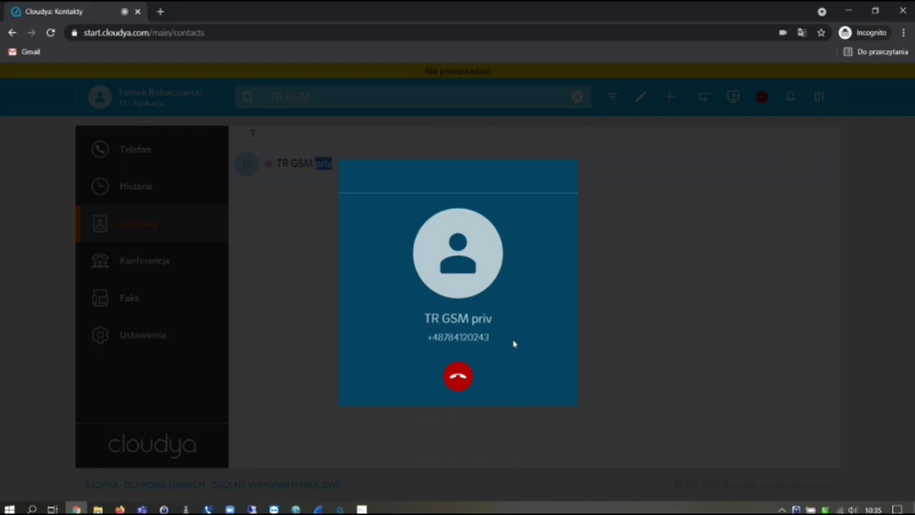
left_click(459, 379)
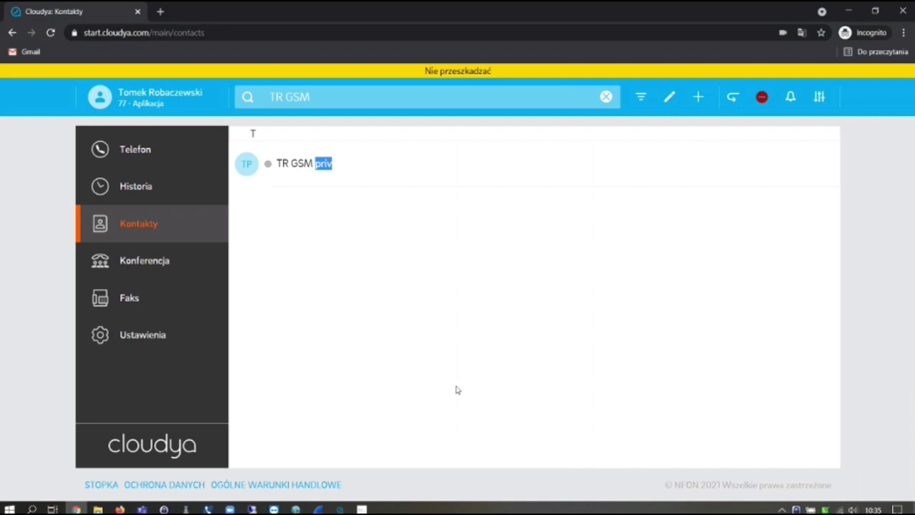
left_click(120, 509)
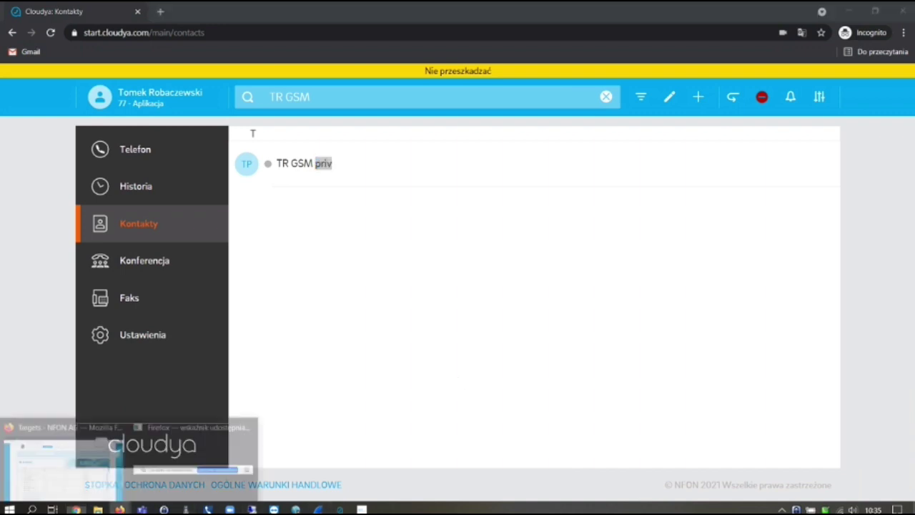
Switch to NFON Portal, view the DID trunk list, then return to Cloudya
left_click(59, 473)
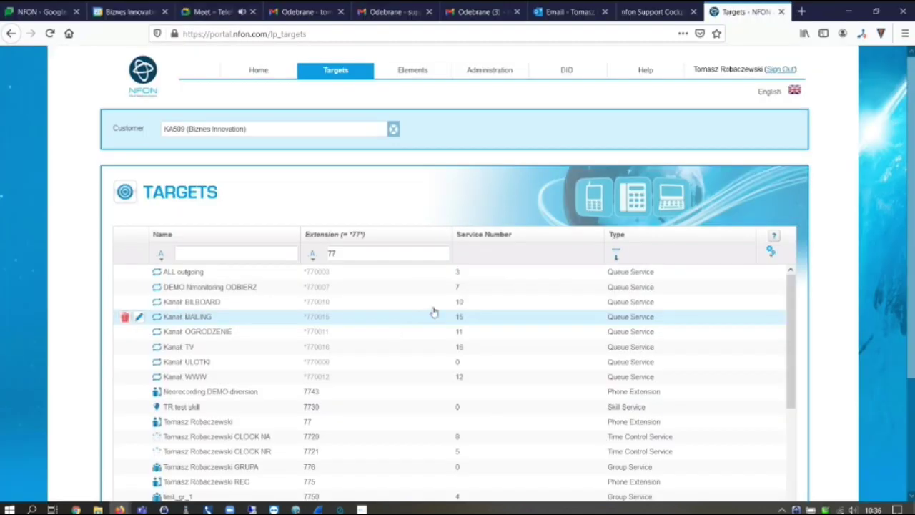
left_click(568, 70)
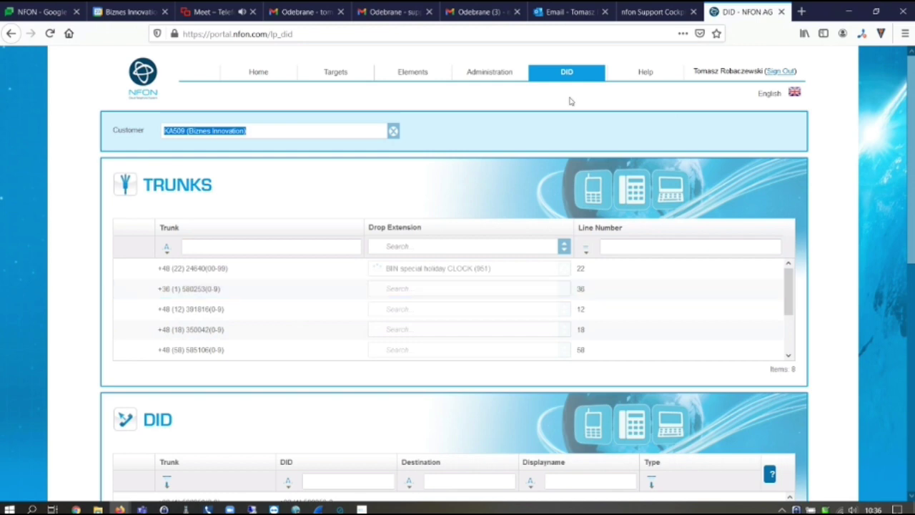
key("alt+Tab")
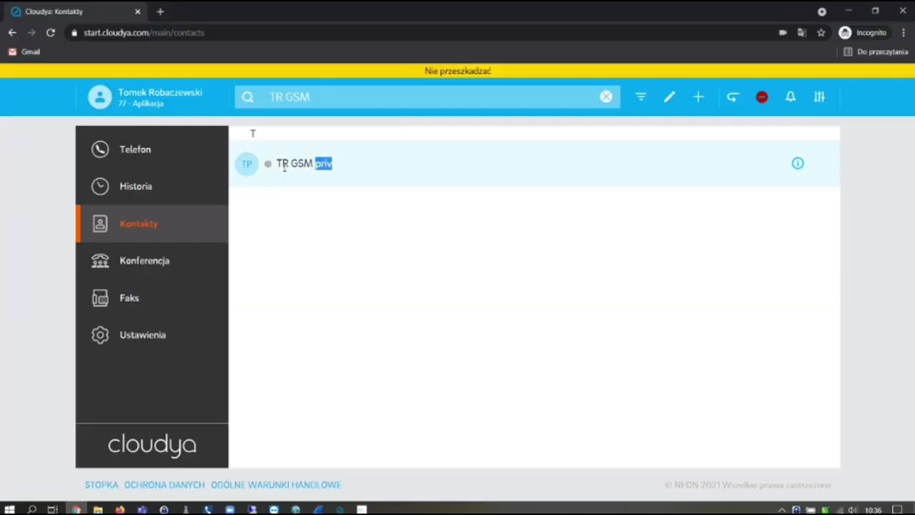
Dial the TR GSM priv mobile number with the #36 prefix, then hang up
left_click(145, 154)
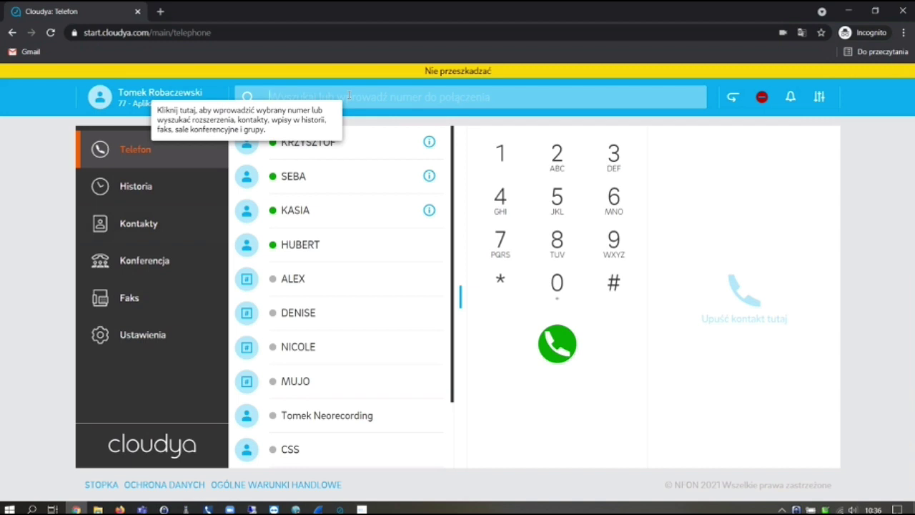
type("#36")
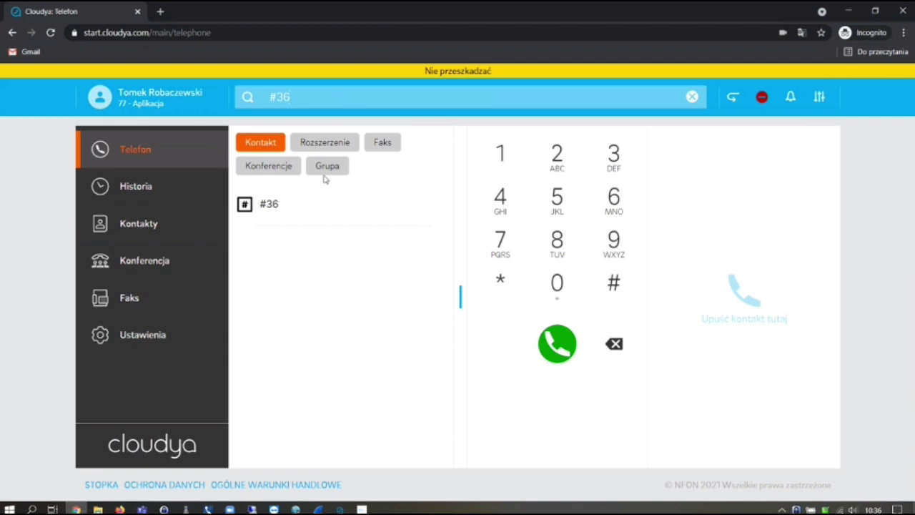
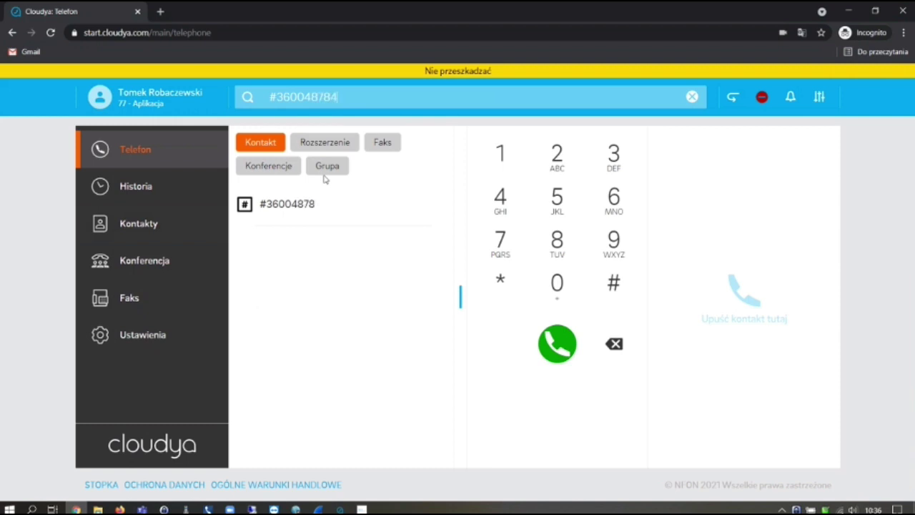
left_click(552, 352)
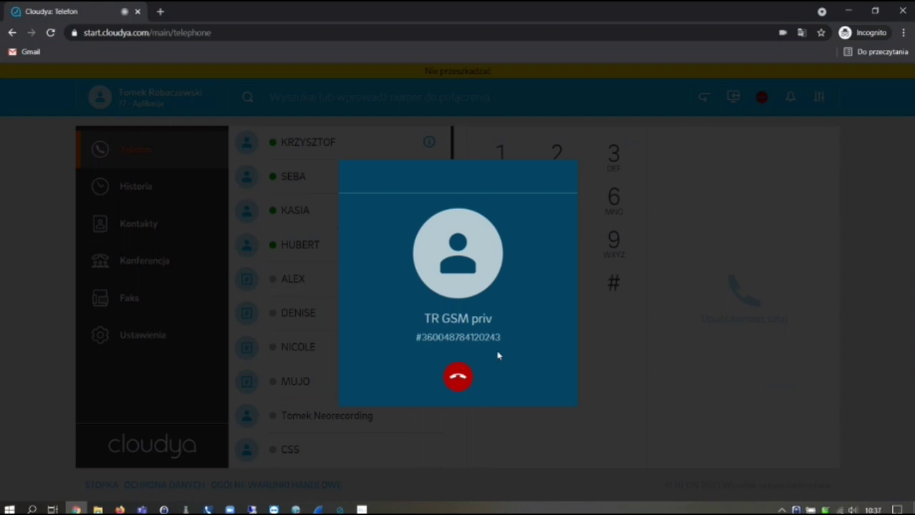
left_click(457, 385)
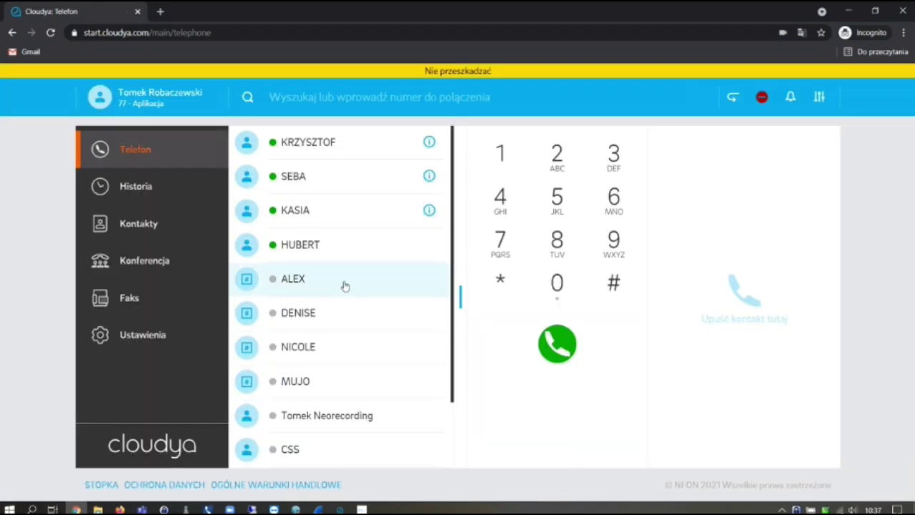
Test-call the TR GSM priv HU favourite, hang up, and open 'Edytuj listę ulubionych'
scroll(368, 266, "down", 2)
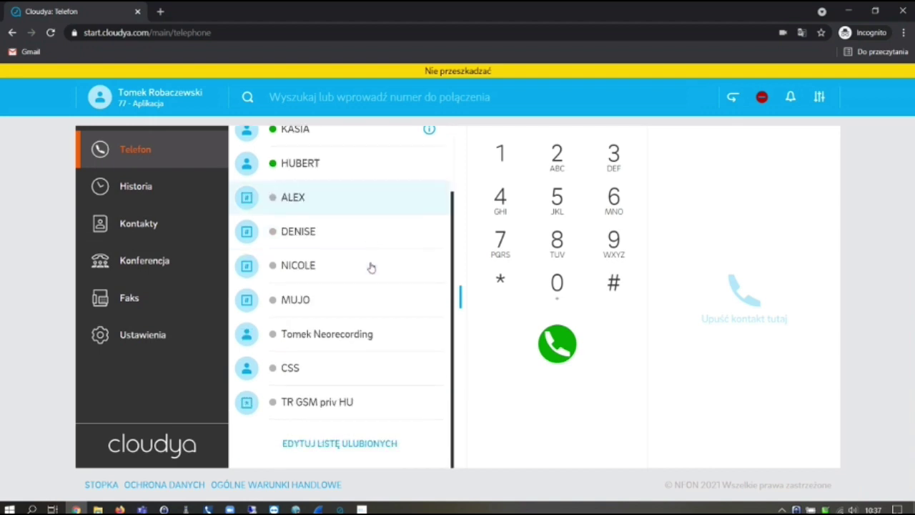
left_click(308, 405)
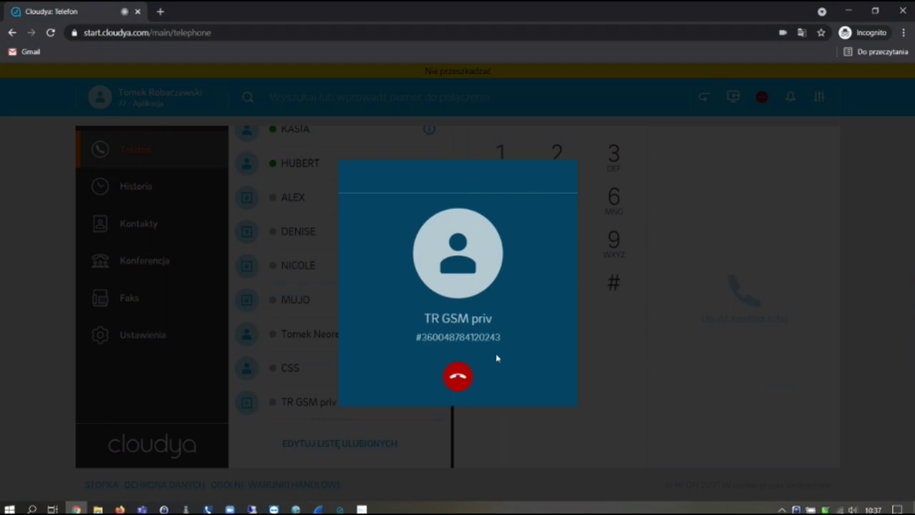
left_click(458, 377)
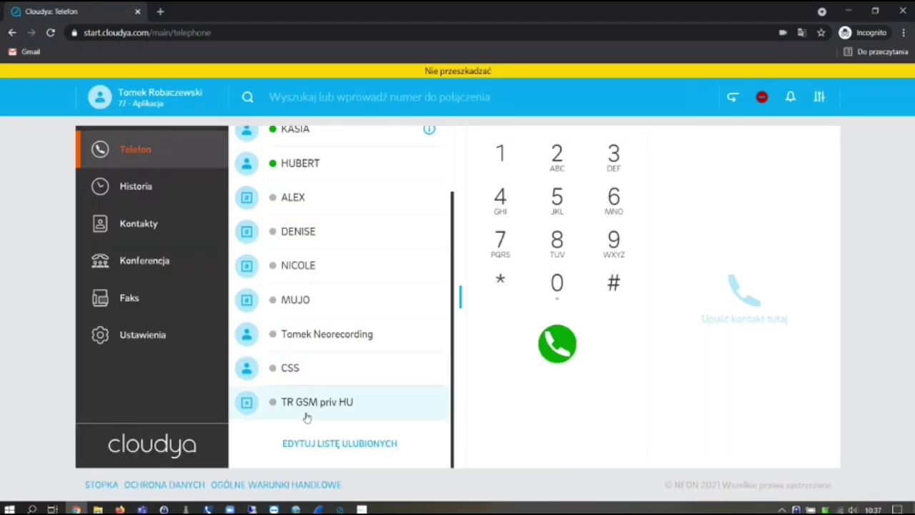
left_click(344, 449)
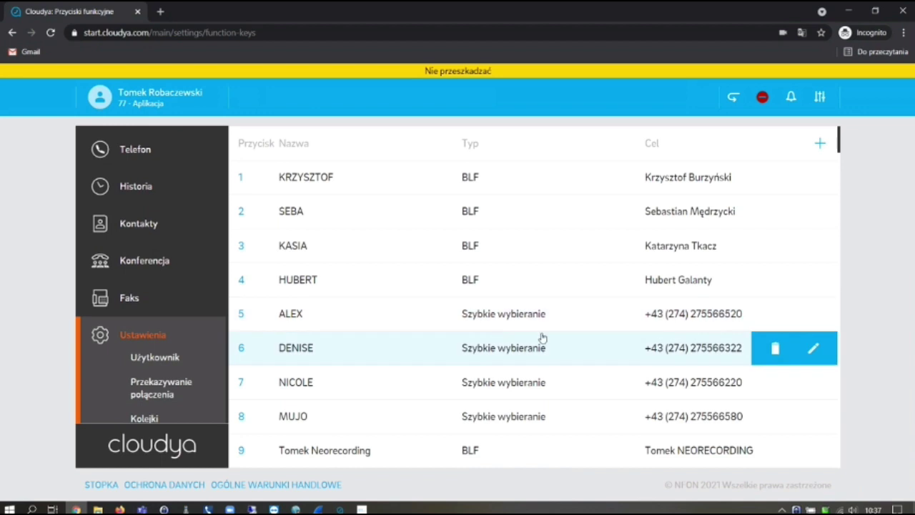
scroll(543, 336, "down", 3)
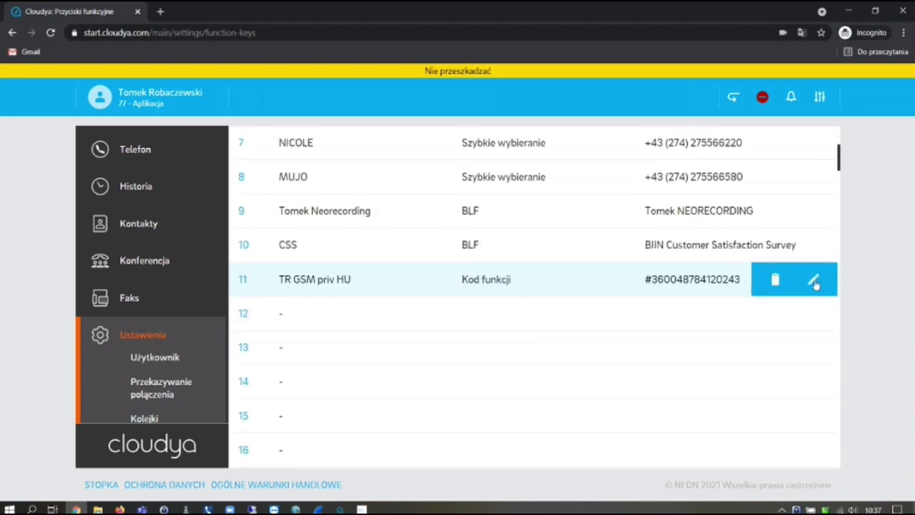
left_click(815, 281)
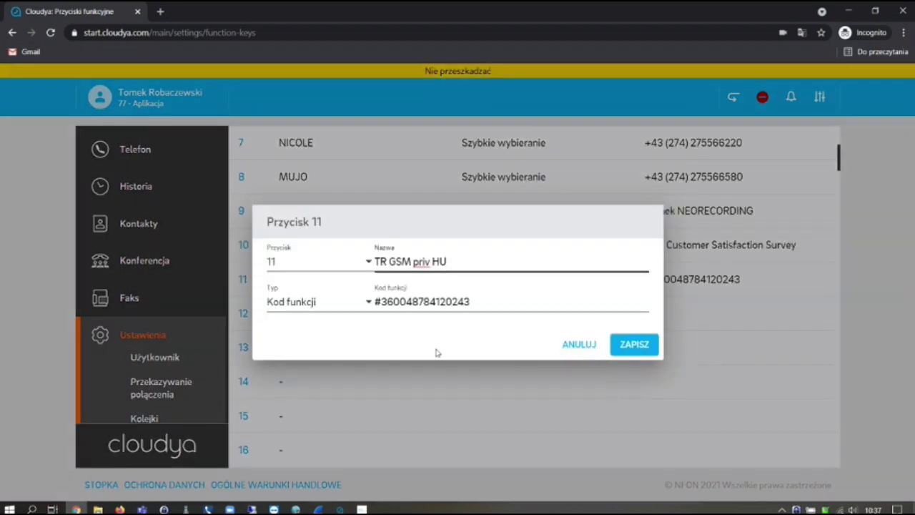
left_click_drag(393, 302, 381, 302)
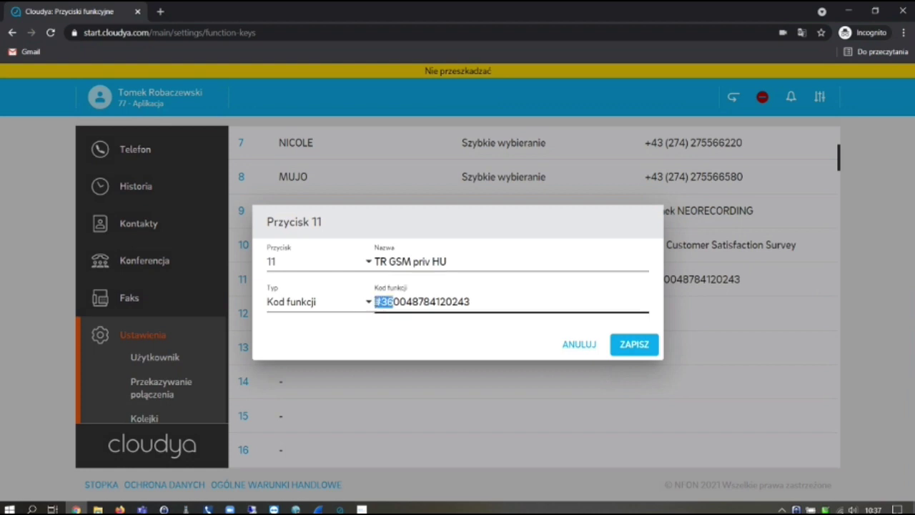
left_click(397, 347)
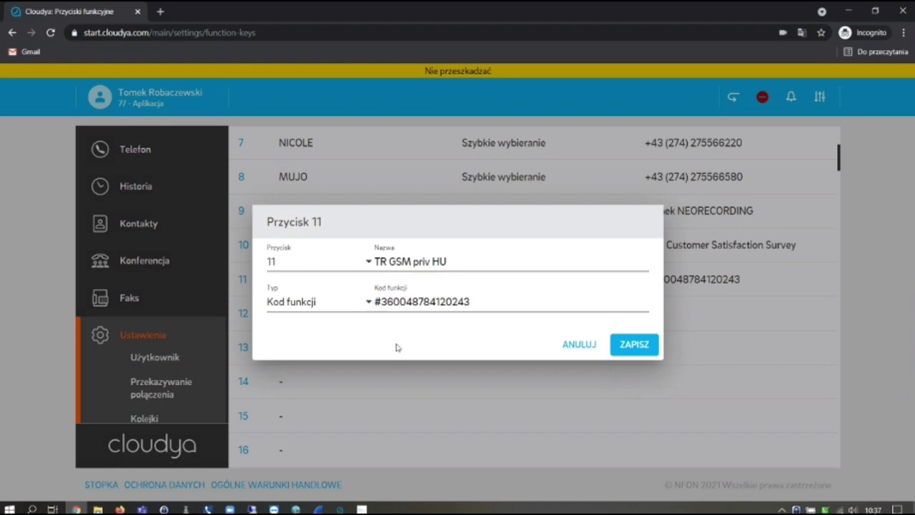
left_click(579, 345)
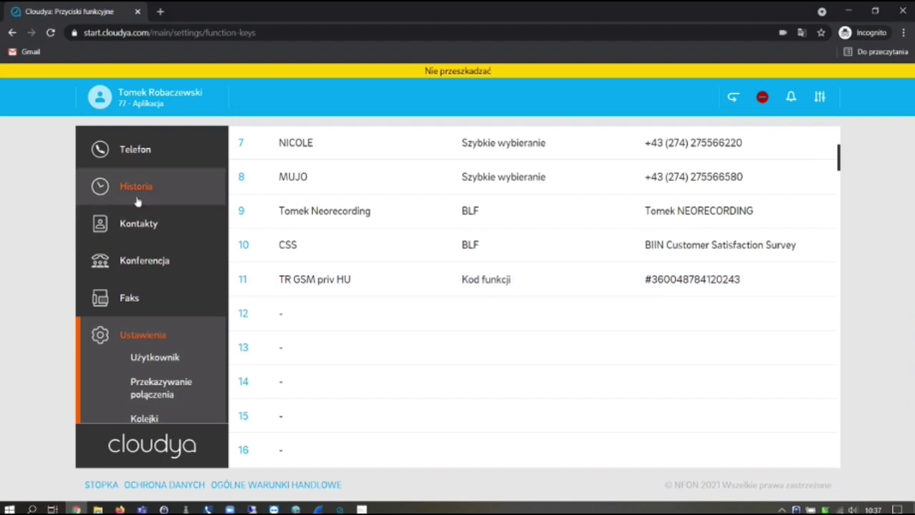
Search contacts for 'Tr gsm', call TR GSM priv, hang up, and return to Telefon
left_click(133, 226)
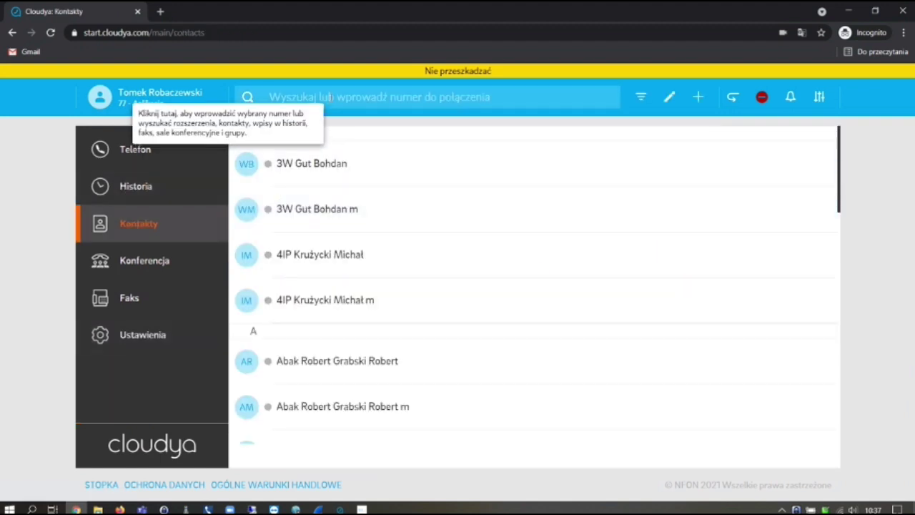
type("Tr")
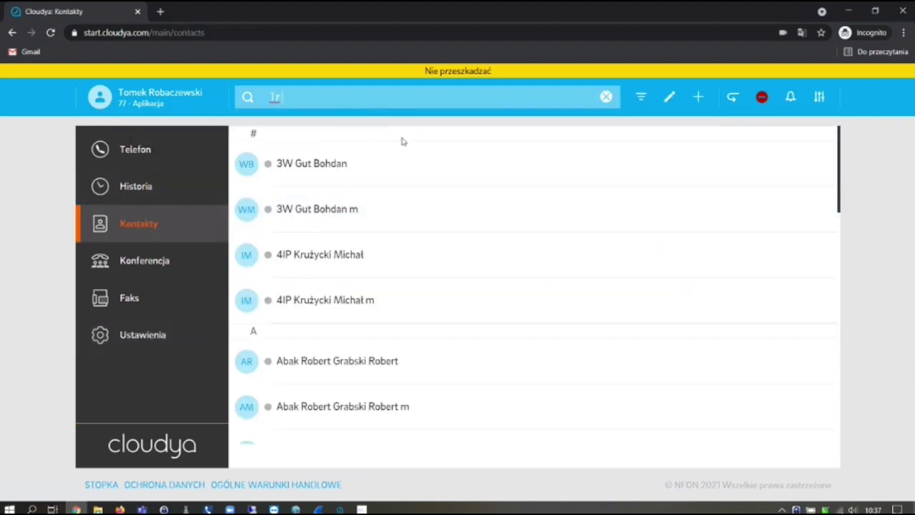
type(" gs")
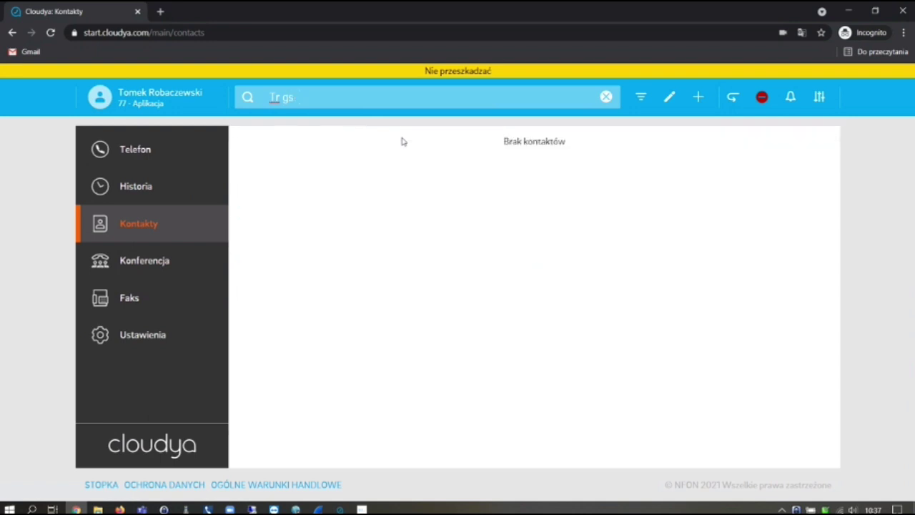
type("m")
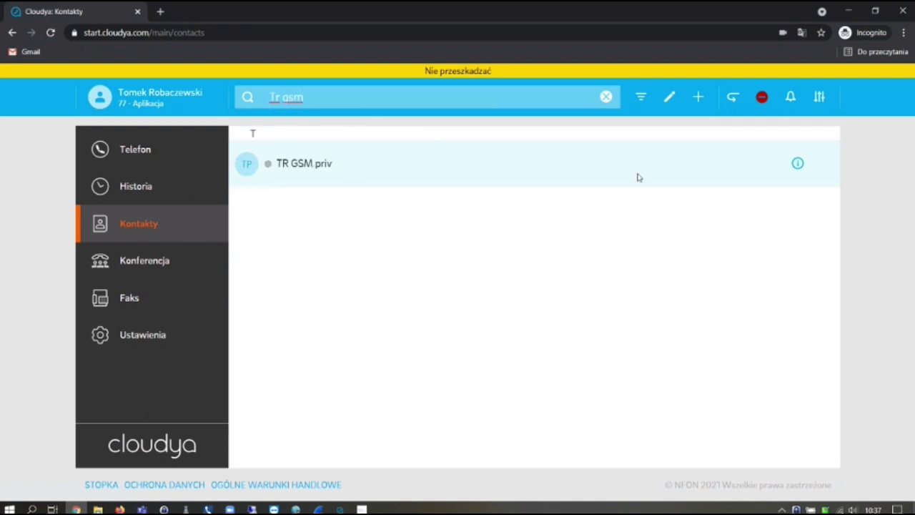
double_click(320, 168)
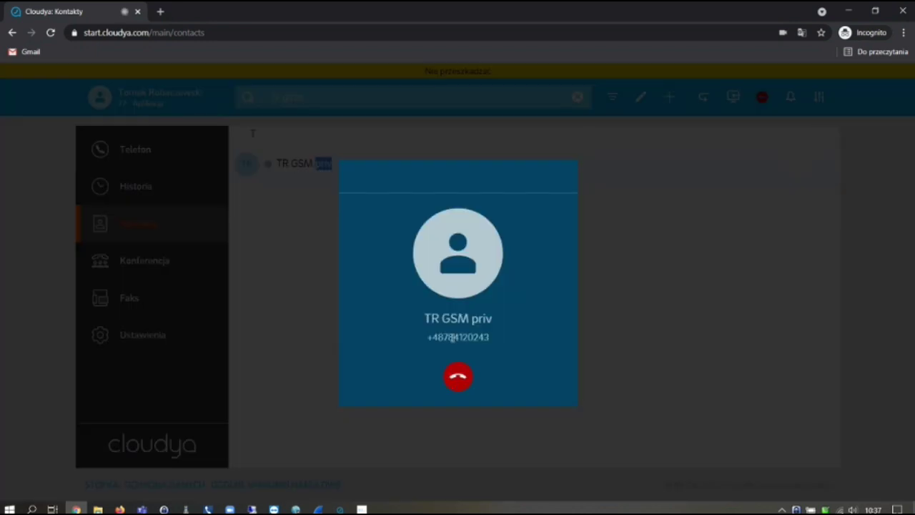
left_click(457, 379)
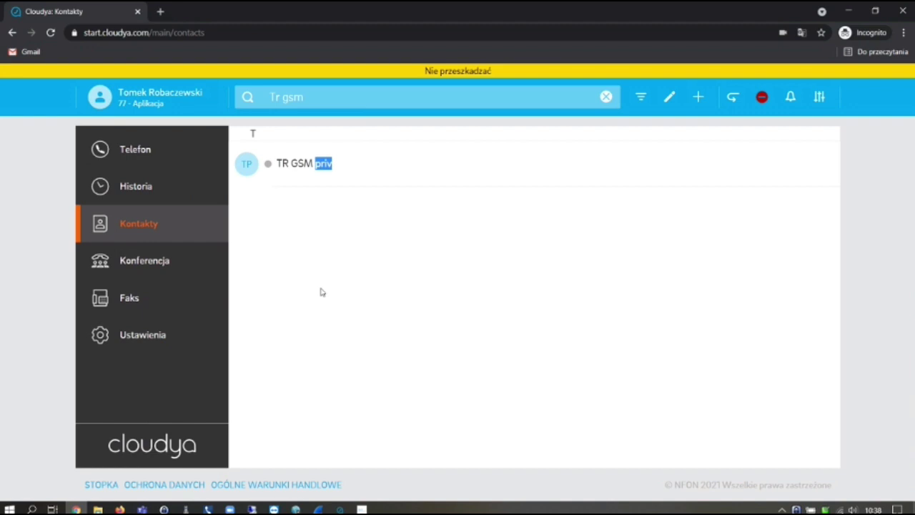
left_click(141, 153)
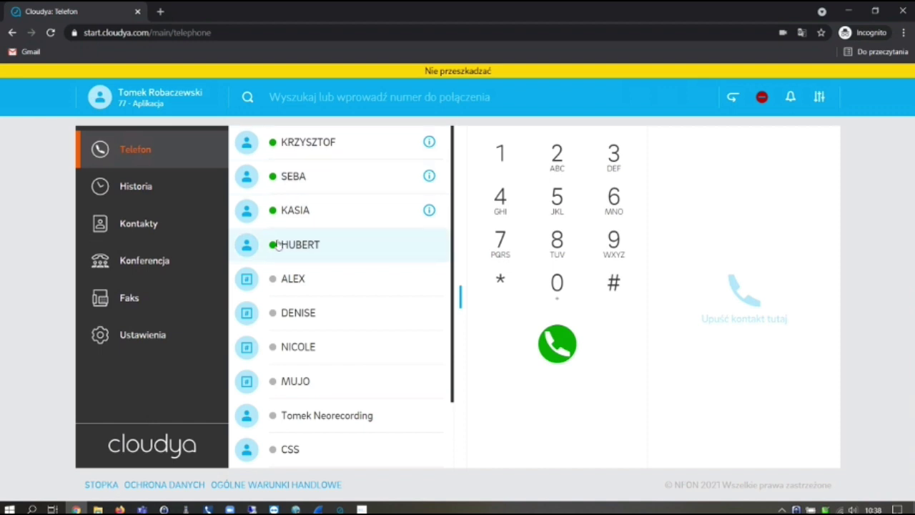
Call the first favourite internally, then bring the Firefox 'DID - NFON AG' window forward
scroll(358, 271, "down", 2)
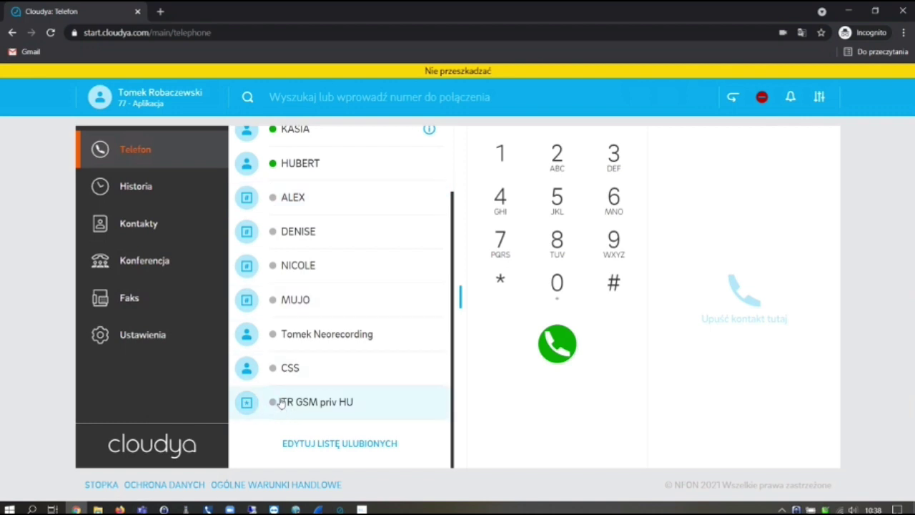
scroll(404, 328, "up", 2)
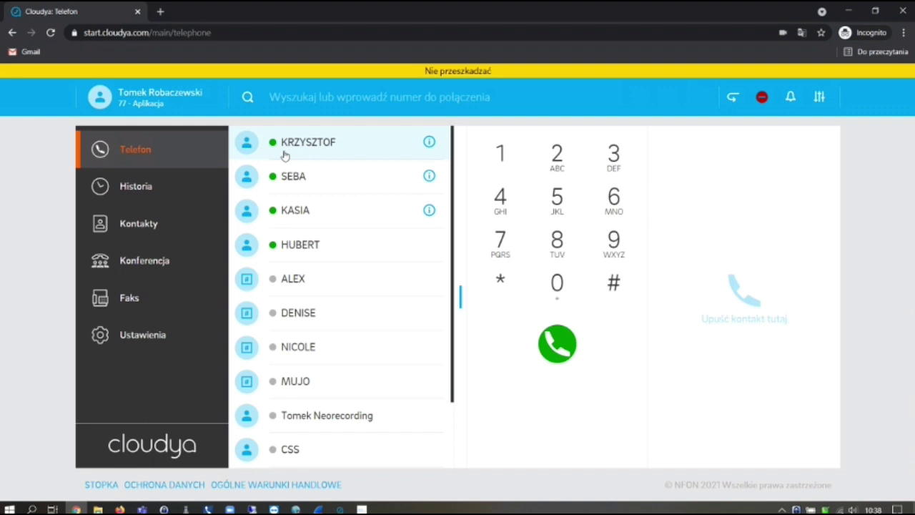
left_click(285, 156)
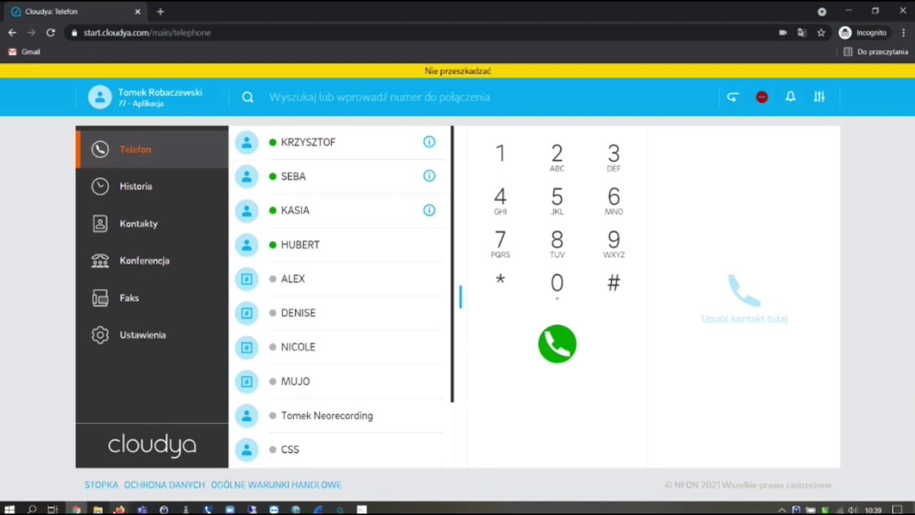
left_click(119, 509)
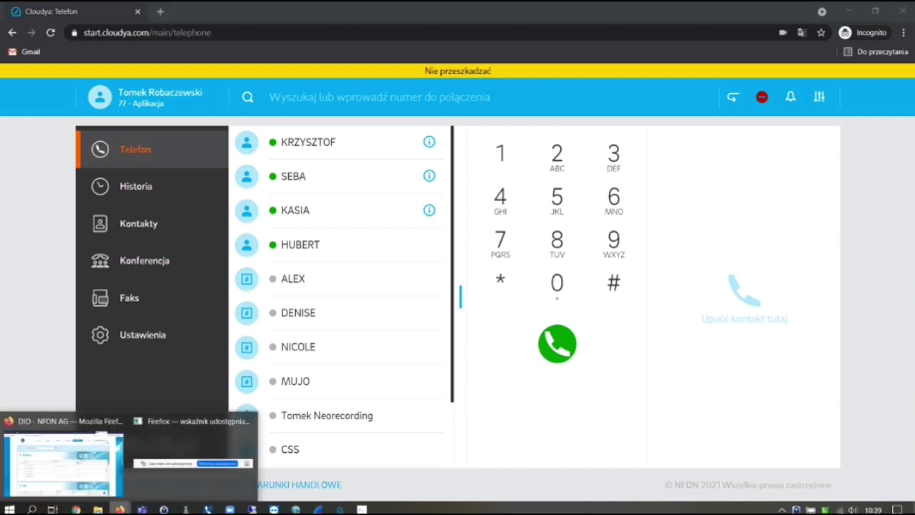
left_click(64, 464)
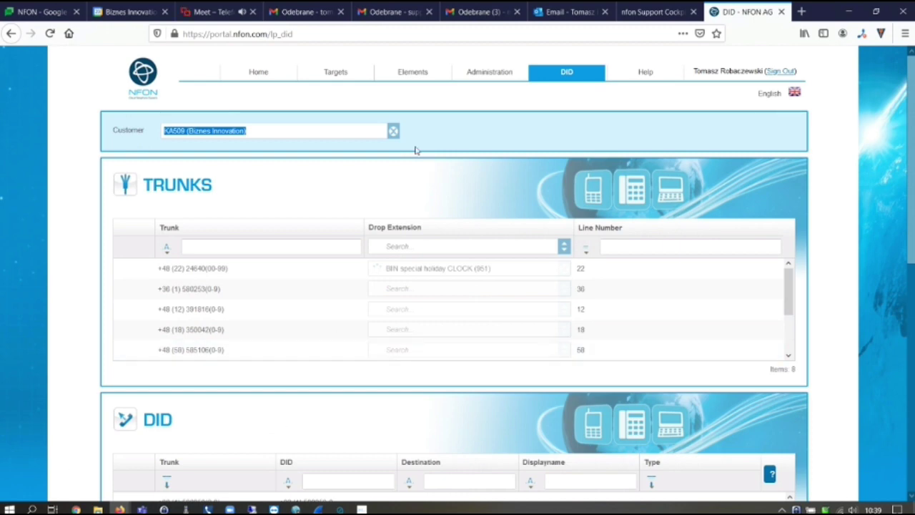
Leave the NFON DID page for the Google Meet webinar tab that is presenting the screen
left_click(455, 137)
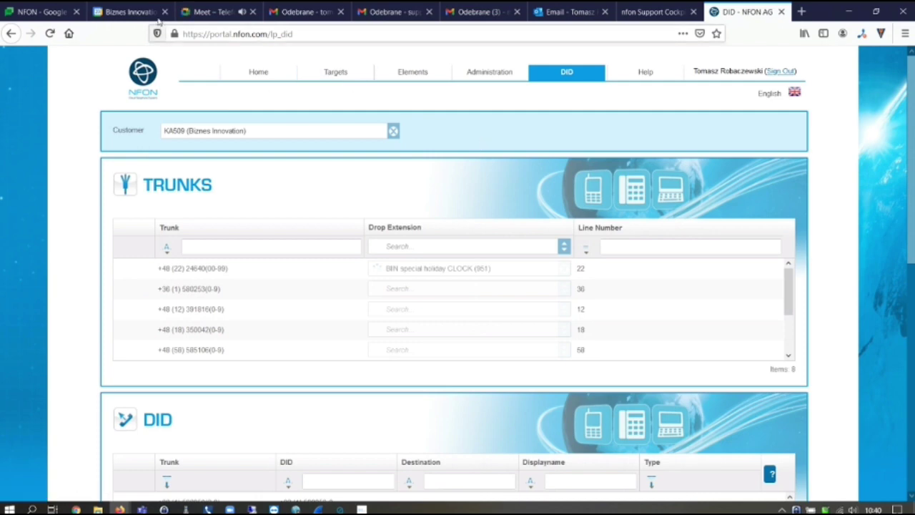
left_click(205, 14)
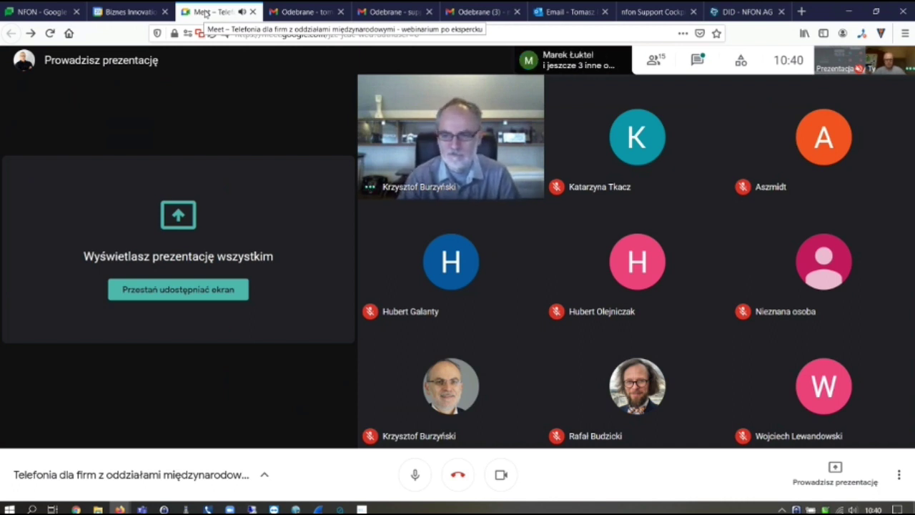
mouse_move(439, 287)
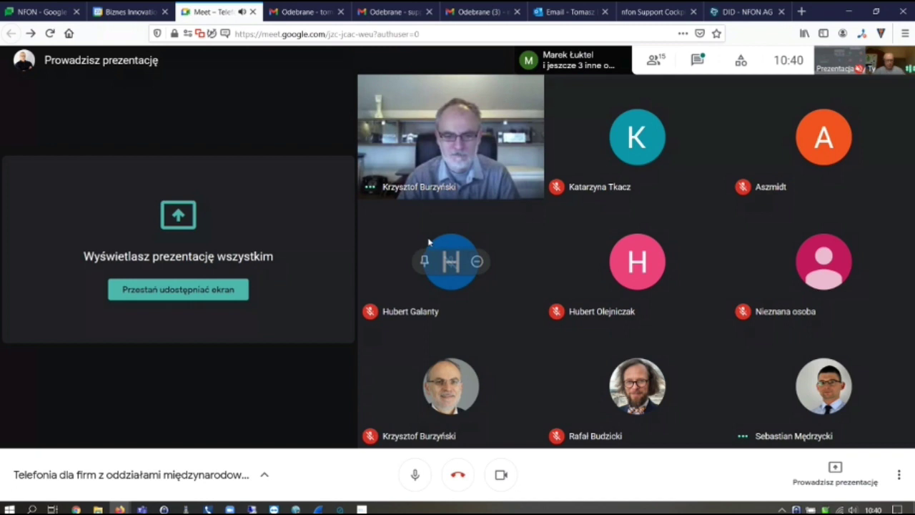
mouse_move(462, 354)
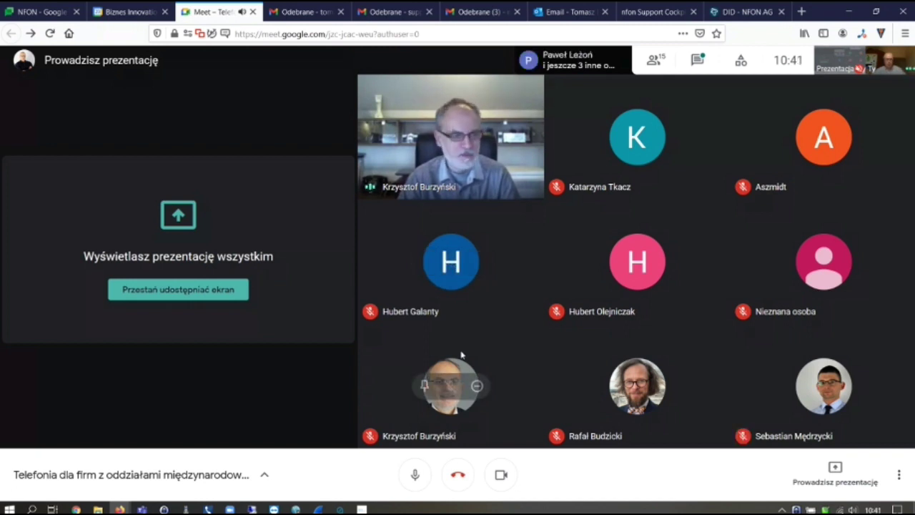